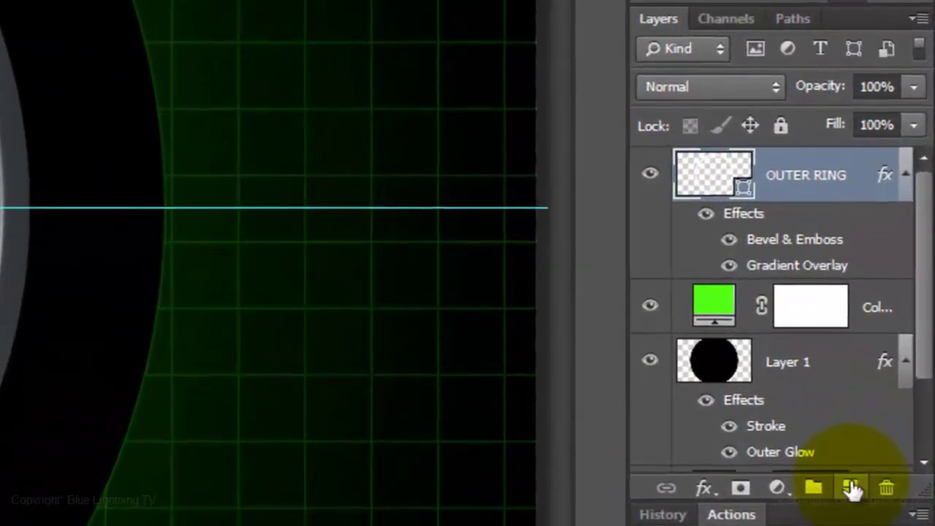
# Add Layer 2 with a circular mask centred on the guide crossing, below the green fill layer
pyautogui.click(851, 488)
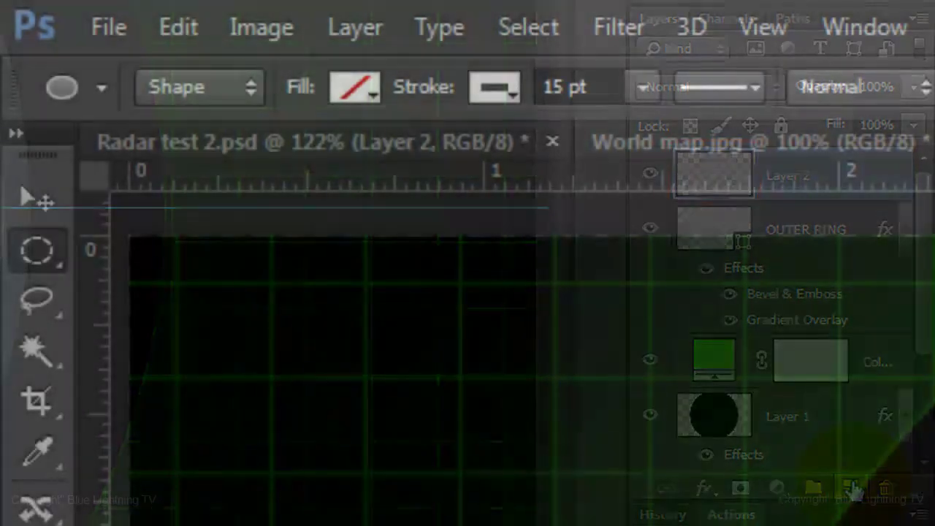
pyautogui.click(36, 250)
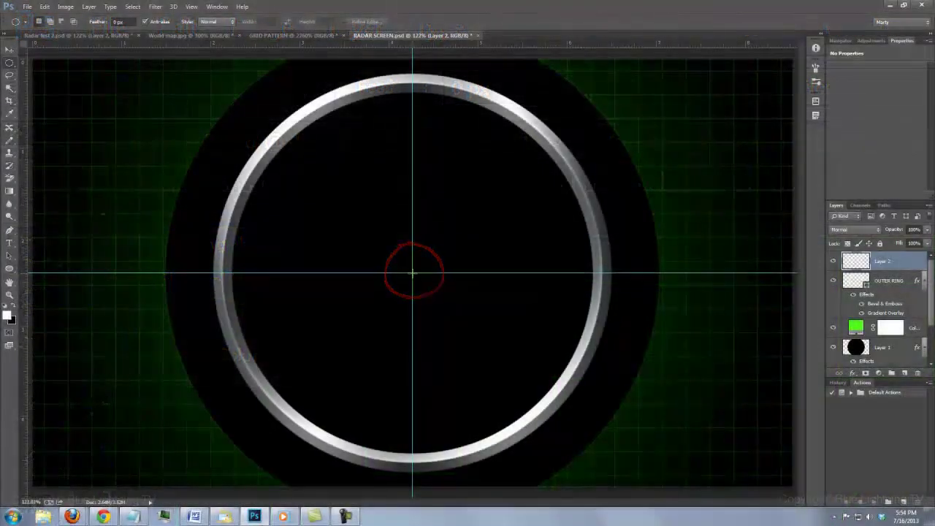
pyautogui.hotkey('shift', 'alt')
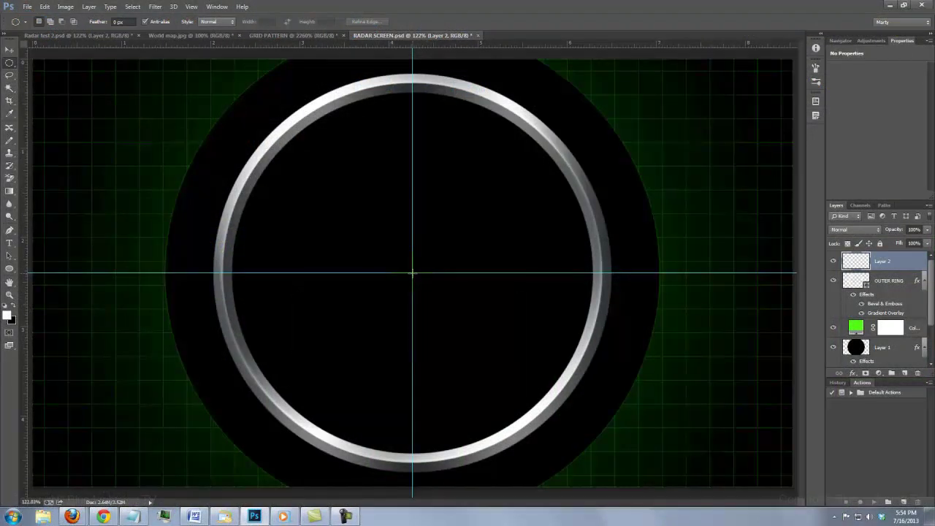
pyautogui.moveTo(412, 274); pyautogui.dragTo(563, 122)
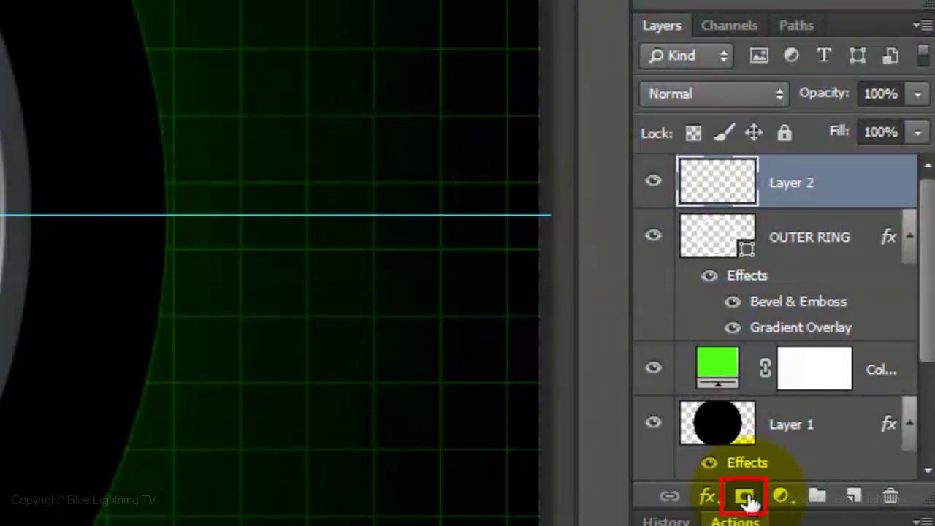
pyautogui.click(745, 498)
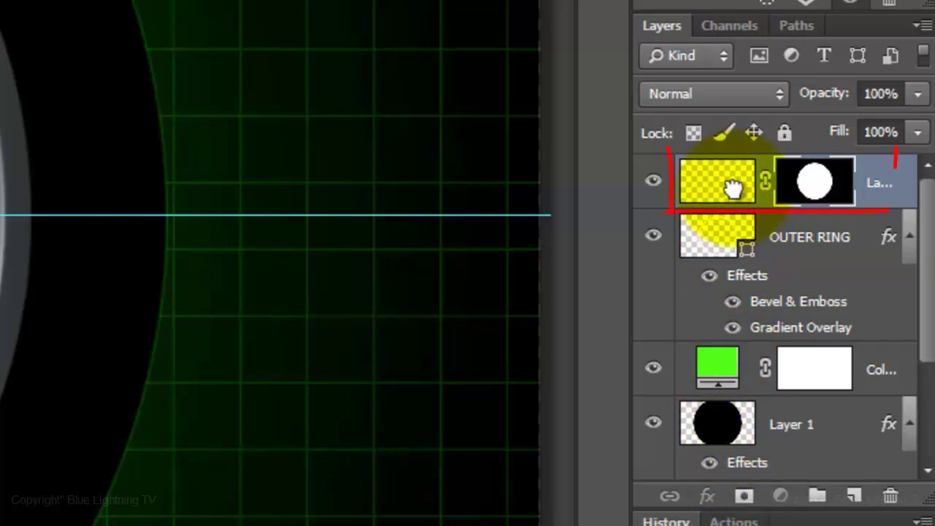
pyautogui.moveTo(731, 192); pyautogui.dragTo(742, 415)
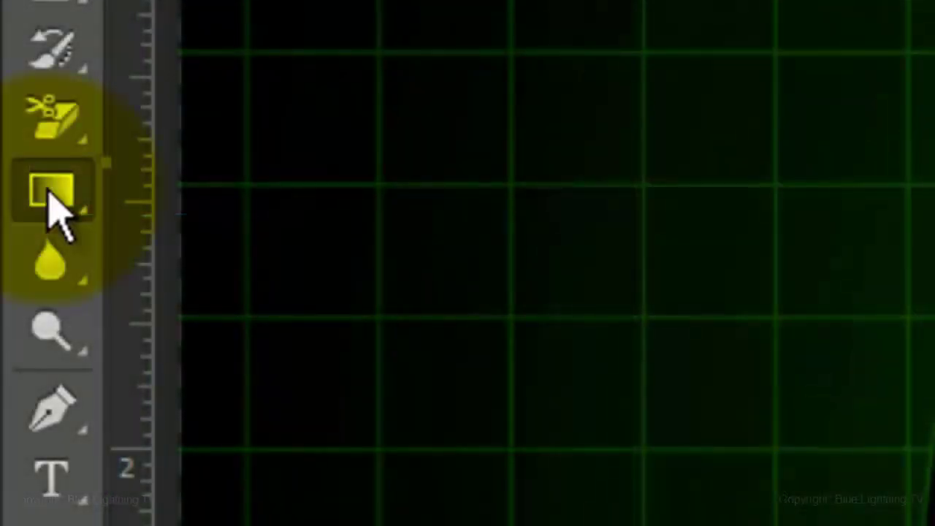
# Load a Gradient tool gradient from white to 35%-brightness grey, with the grey stop at 25%
pyautogui.rightClick(52, 191)
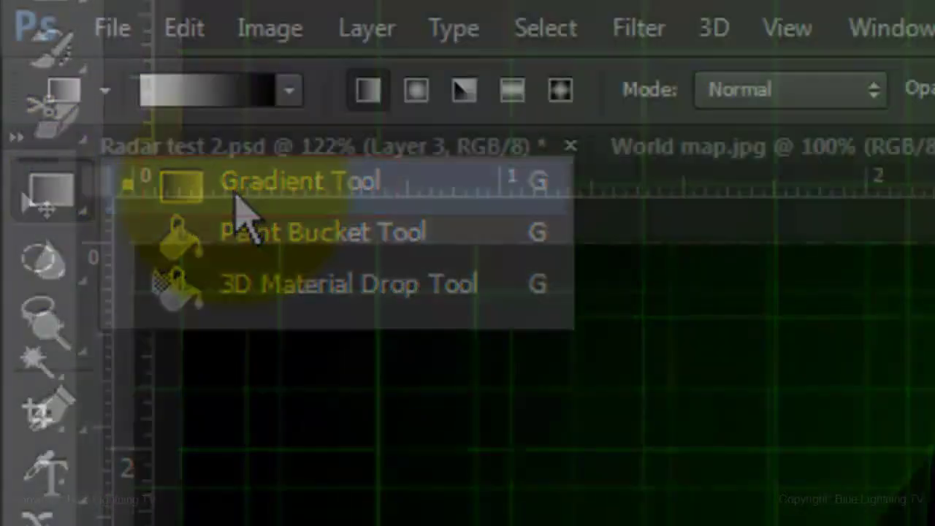
pyautogui.click(241, 207)
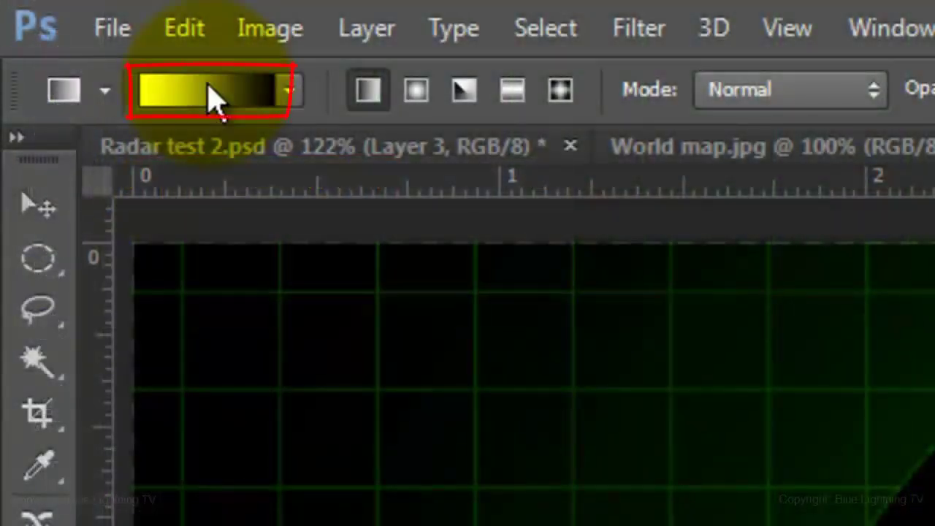
pyautogui.click(212, 95)
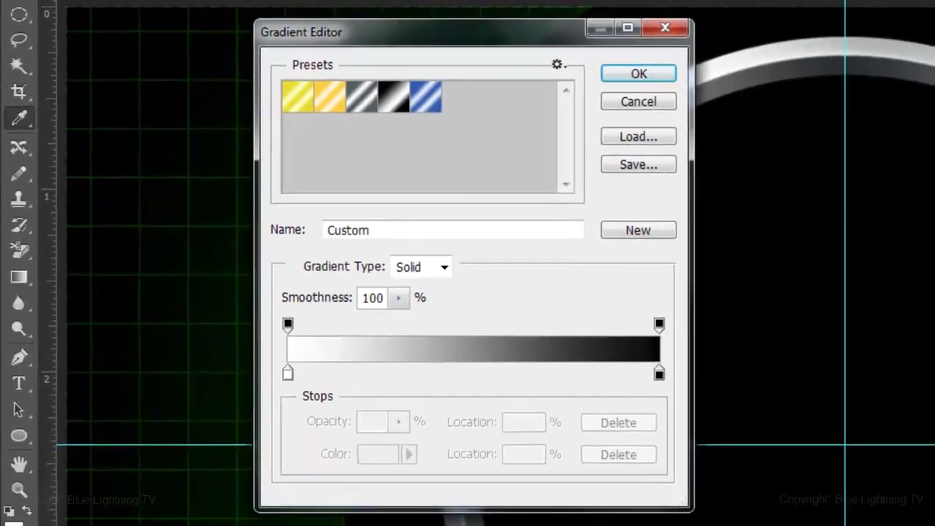
pyautogui.click(657, 373)
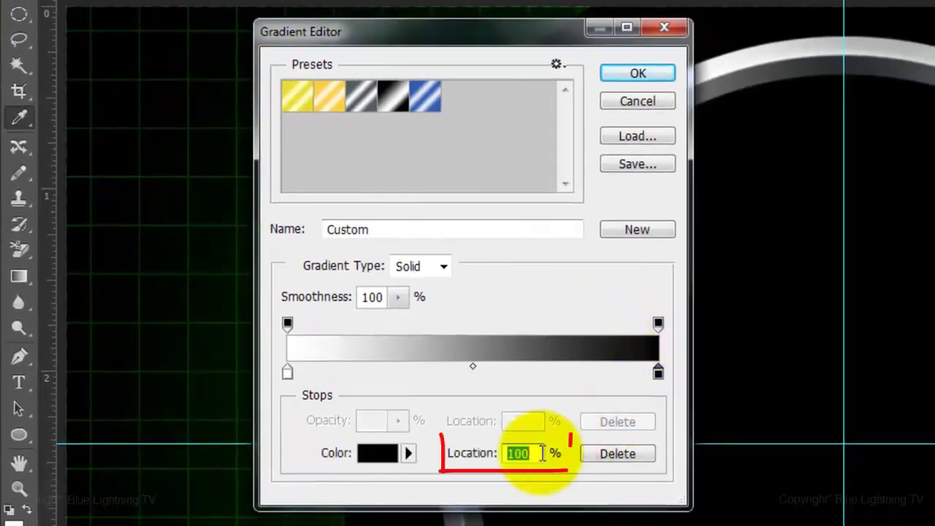
pyautogui.write('25')
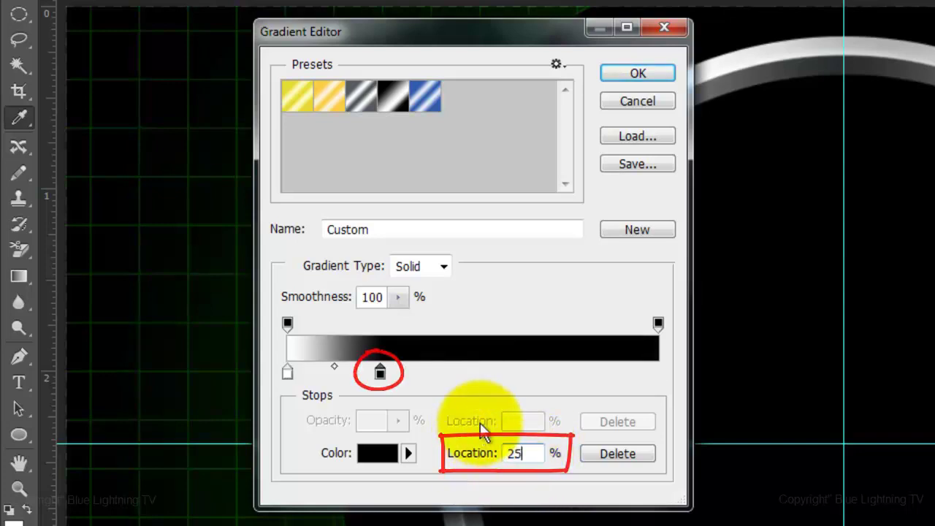
pyautogui.click(377, 454)
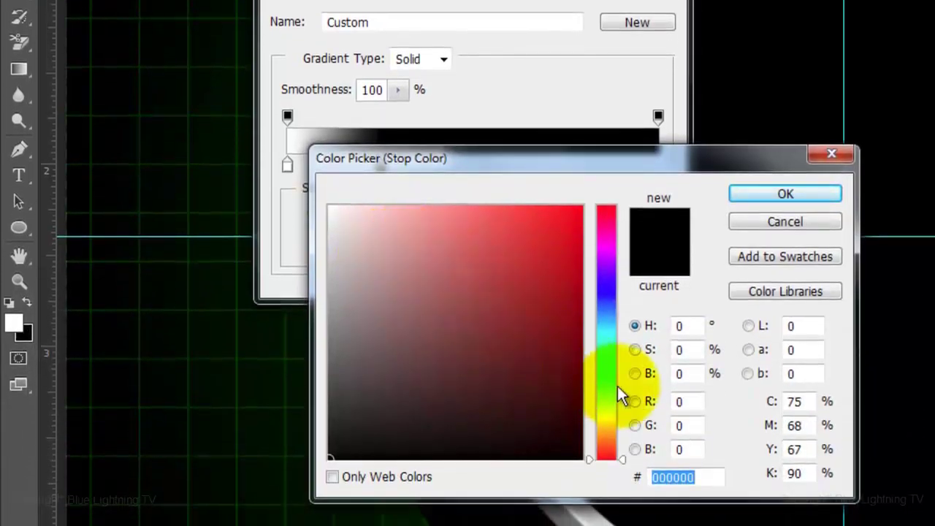
pyautogui.click(681, 373)
pyautogui.write('35')
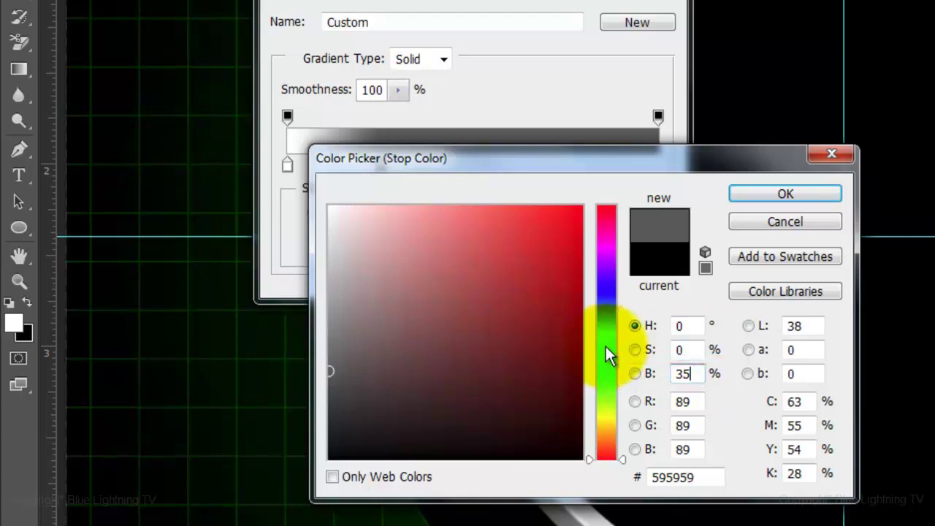
pyautogui.click(770, 191)
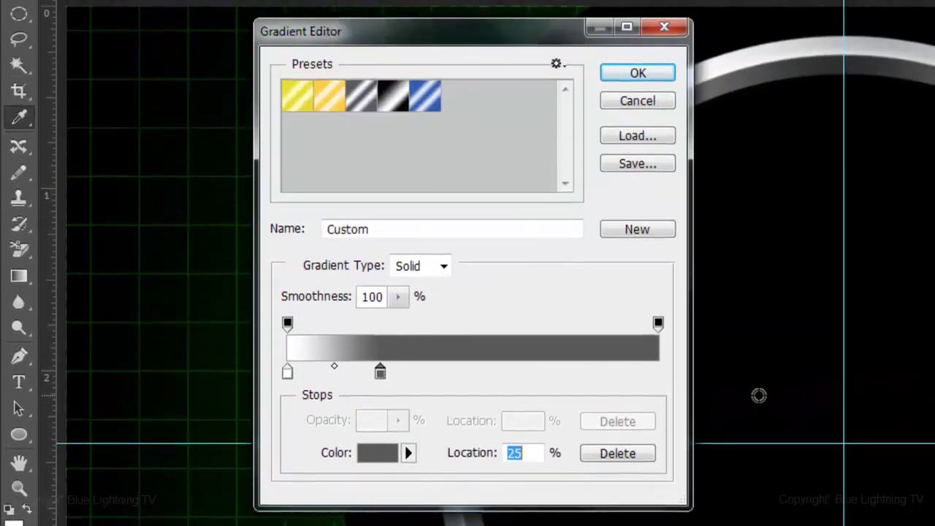
pyautogui.click(637, 2)
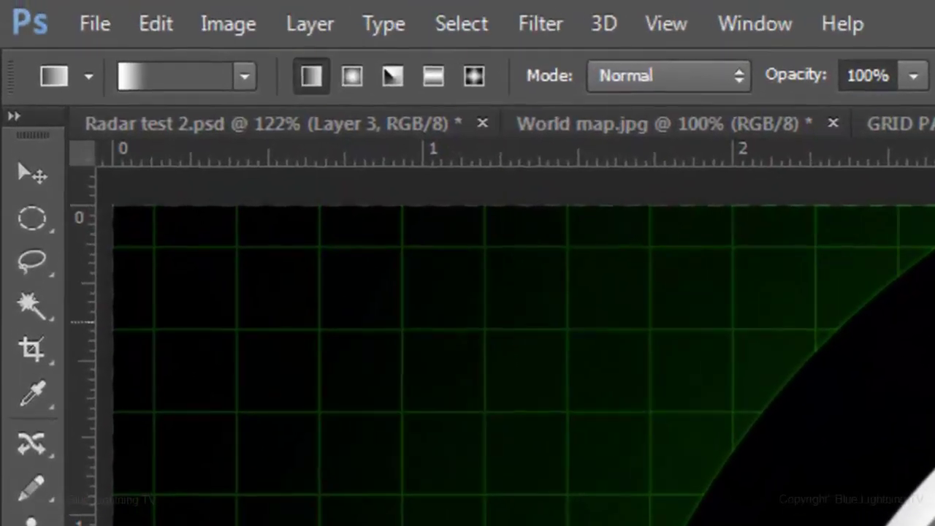
# Draw an angle gradient straight up from the circle's centre to the ring's top
pyautogui.click(392, 76)
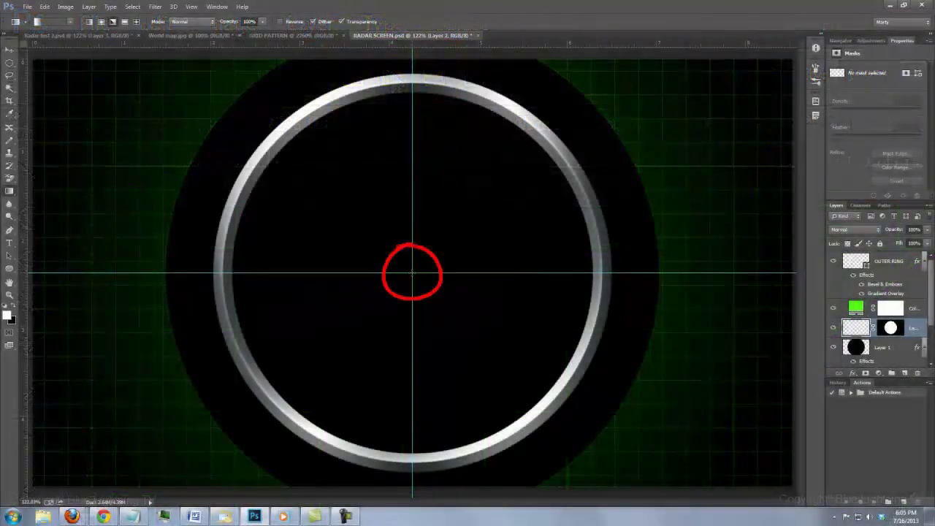
pyautogui.press('shift')
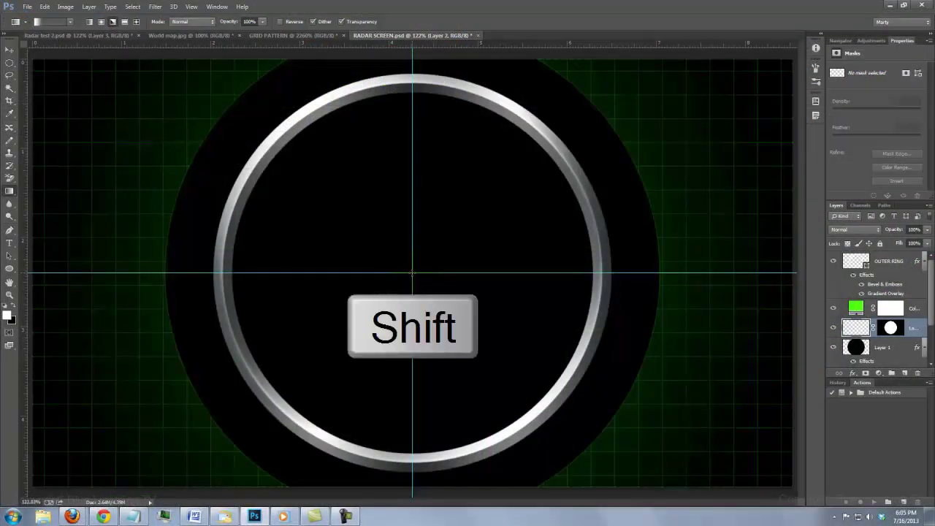
pyautogui.moveTo(416, 212); pyautogui.dragTo(414, 89)
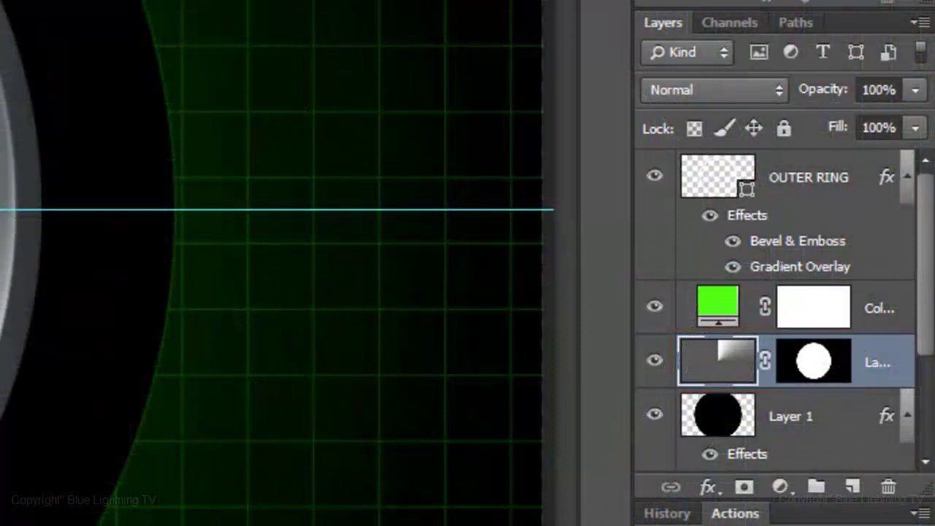
# Duplicate the gradient sweep layer and set the copy's blend mode to Overlay
pyautogui.hotkey('ctrl', 'j')
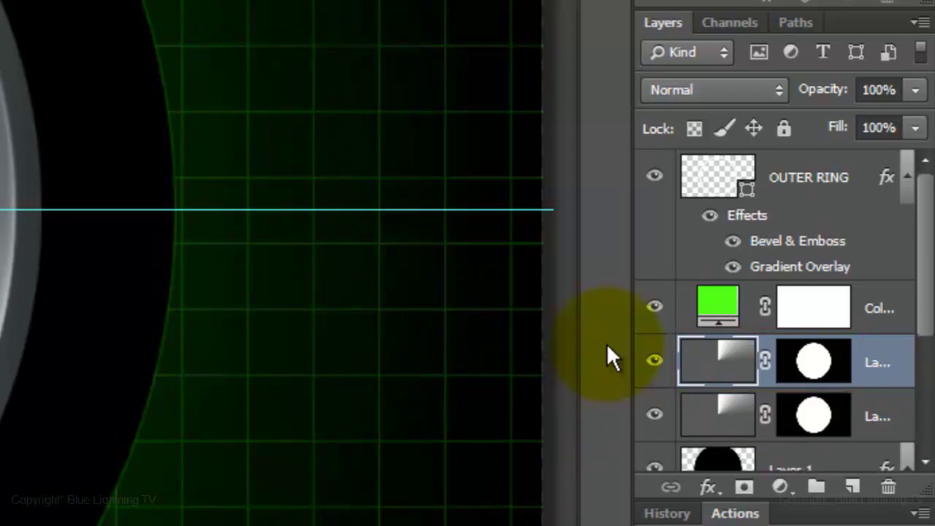
pyautogui.click(745, 87)
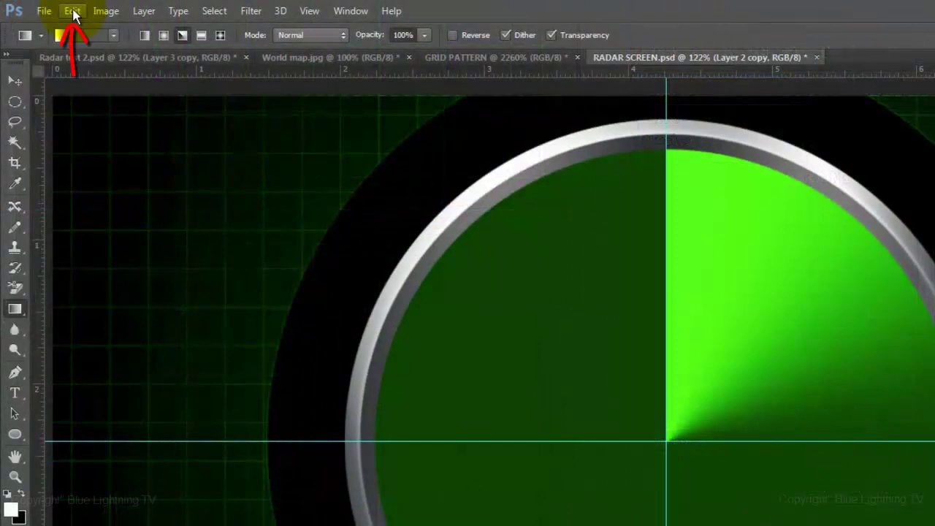
pyautogui.click(73, 11)
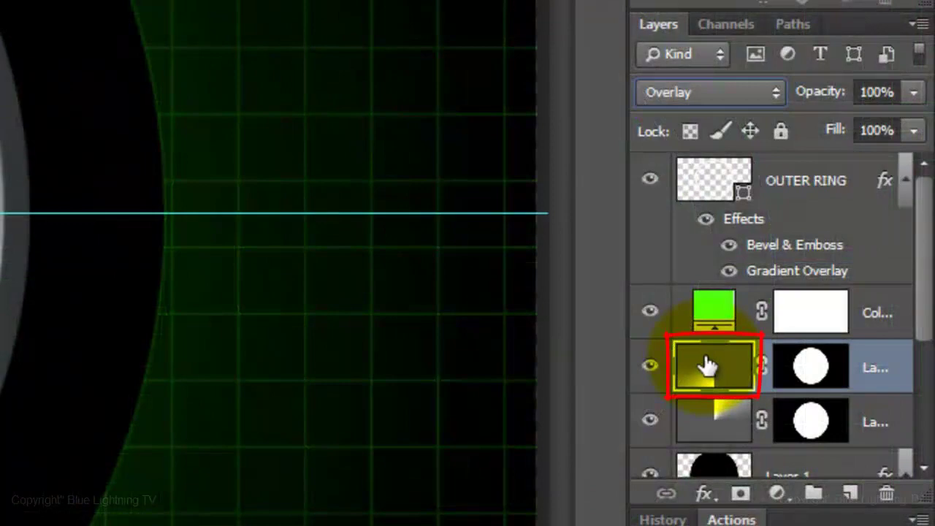
# Give the Overlay sweep copy a black Inner Glow: Linear Burn, 30% opacity, 50 px size
pyautogui.doubleClick(707, 365)
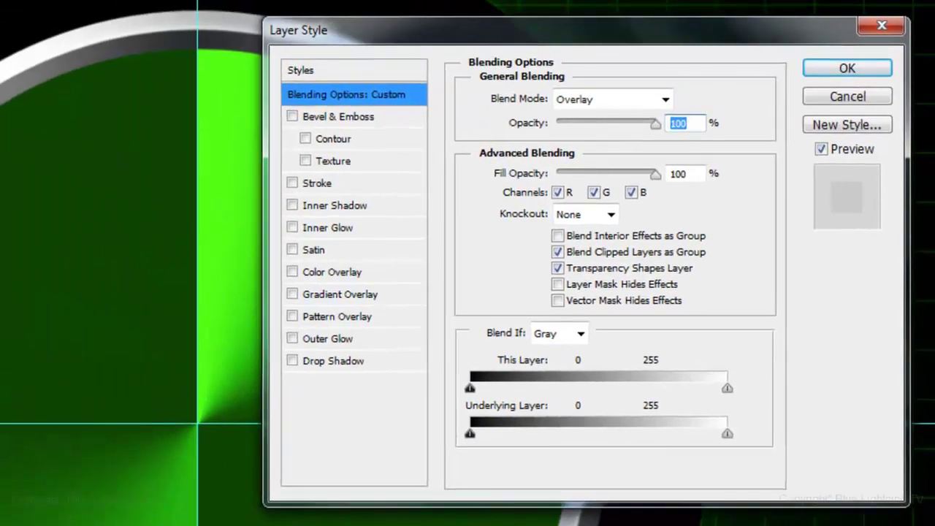
pyautogui.click(351, 228)
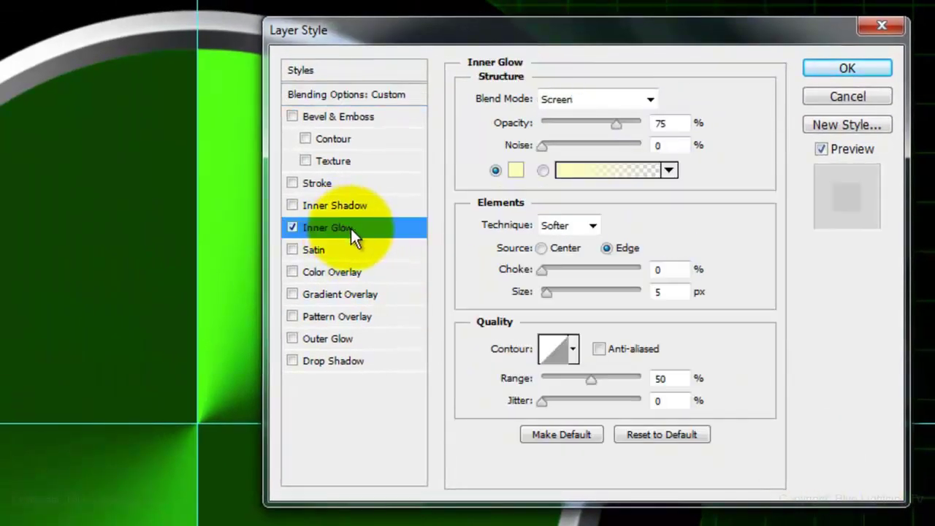
pyautogui.click(516, 170)
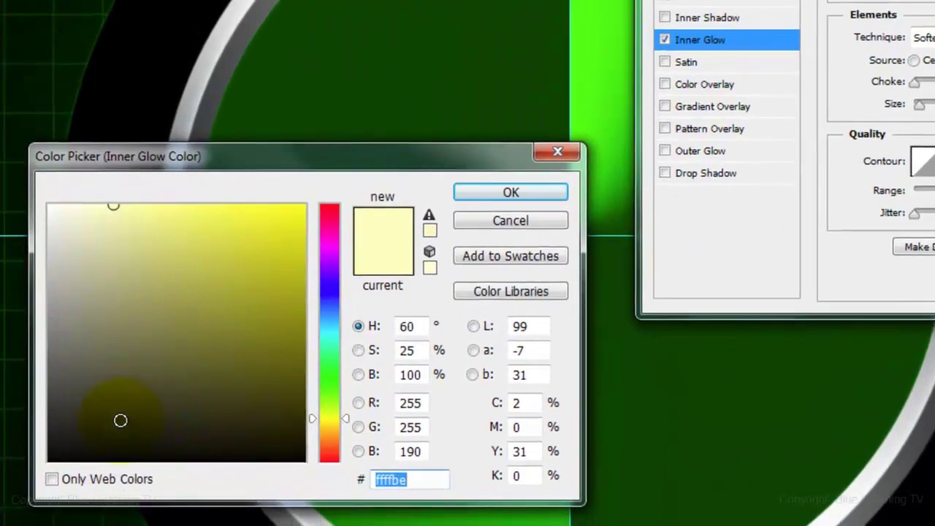
pyautogui.click(45, 461)
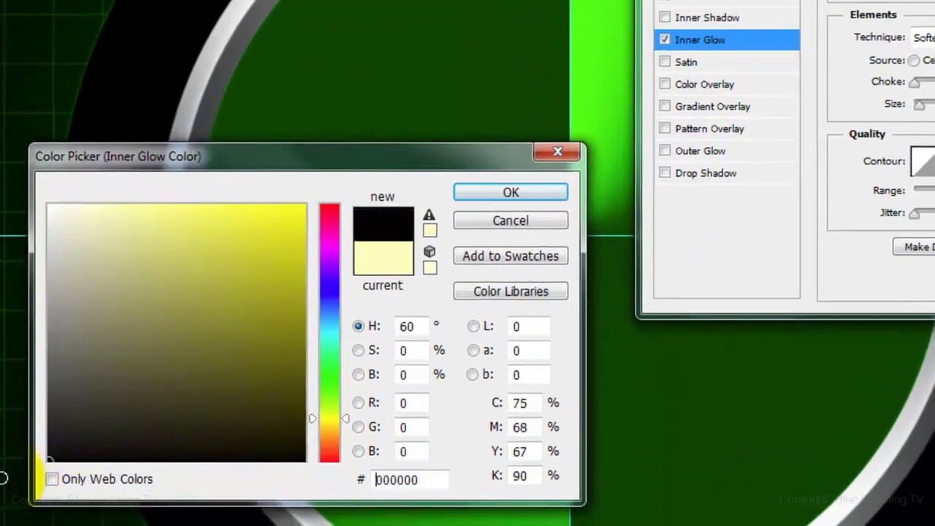
pyautogui.click(519, 190)
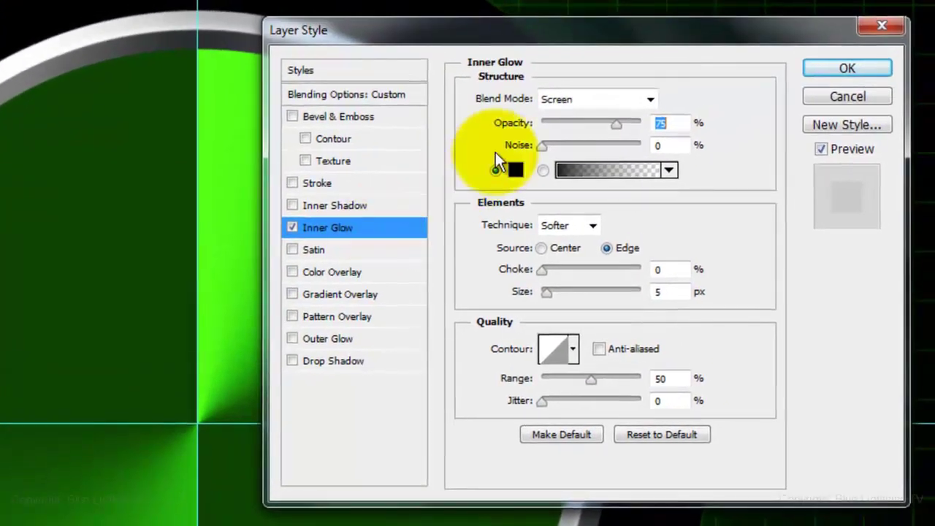
pyautogui.click(573, 98)
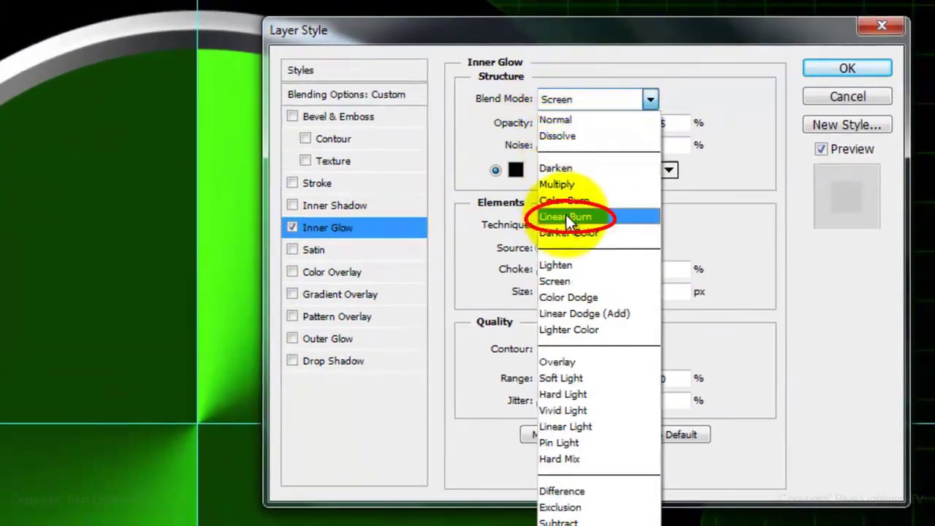
pyautogui.click(566, 215)
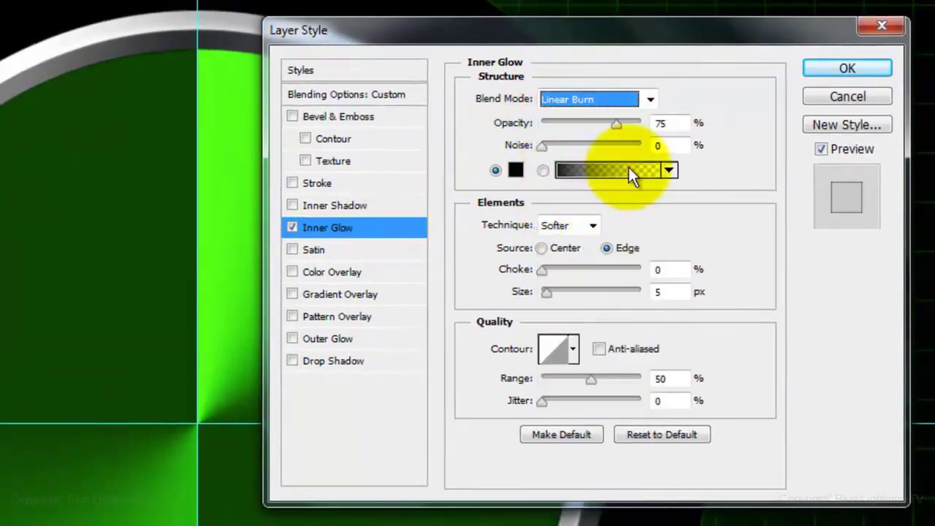
pyautogui.doubleClick(686, 124)
pyautogui.write('30')
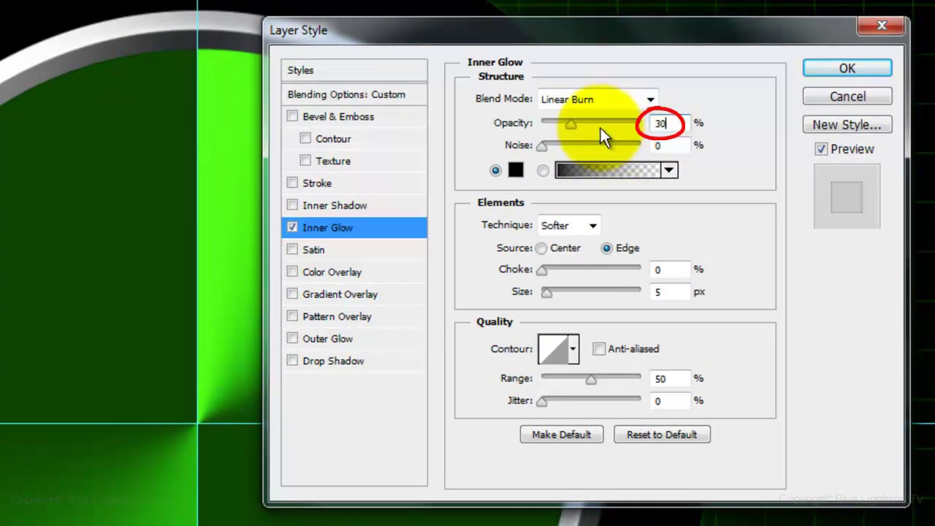
pyautogui.doubleClick(661, 291)
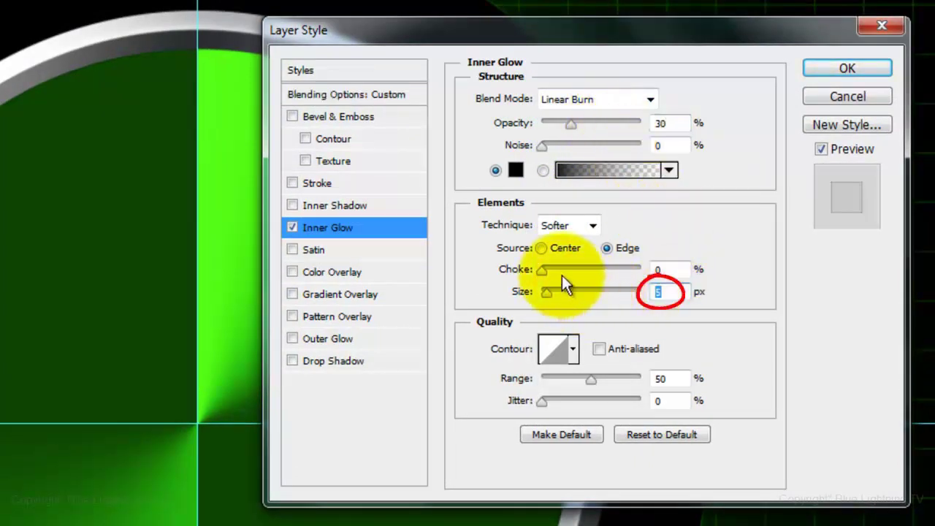
pyautogui.write('50')
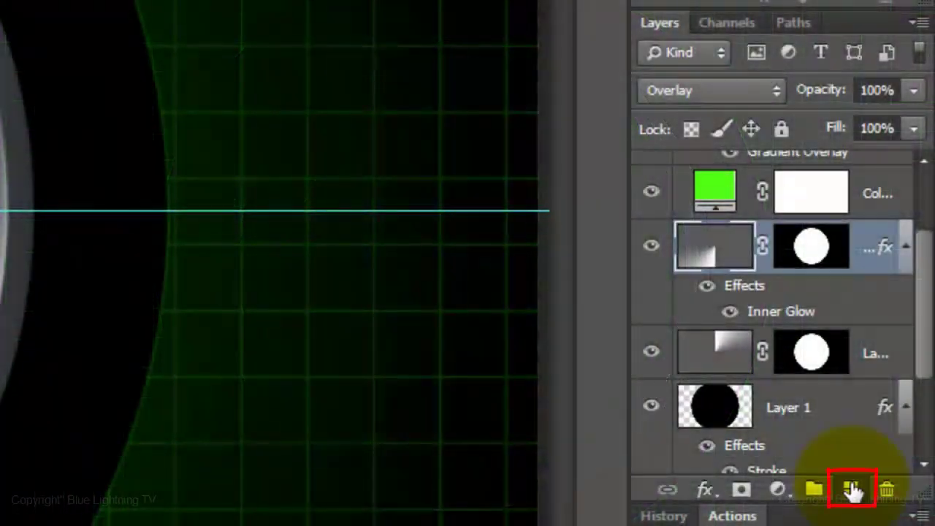
# Add a new ring layer and scale the circular selection proportionally to 75%
pyautogui.click(852, 490)
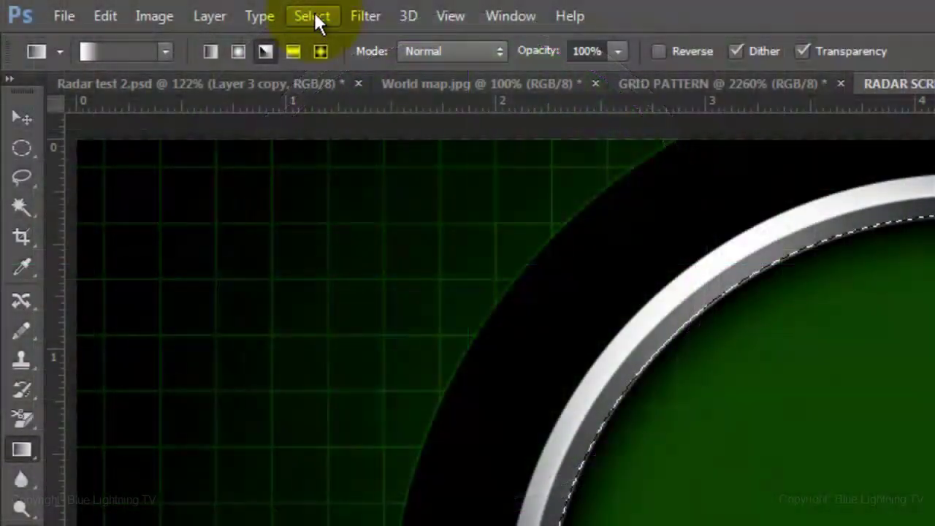
pyautogui.click(314, 15)
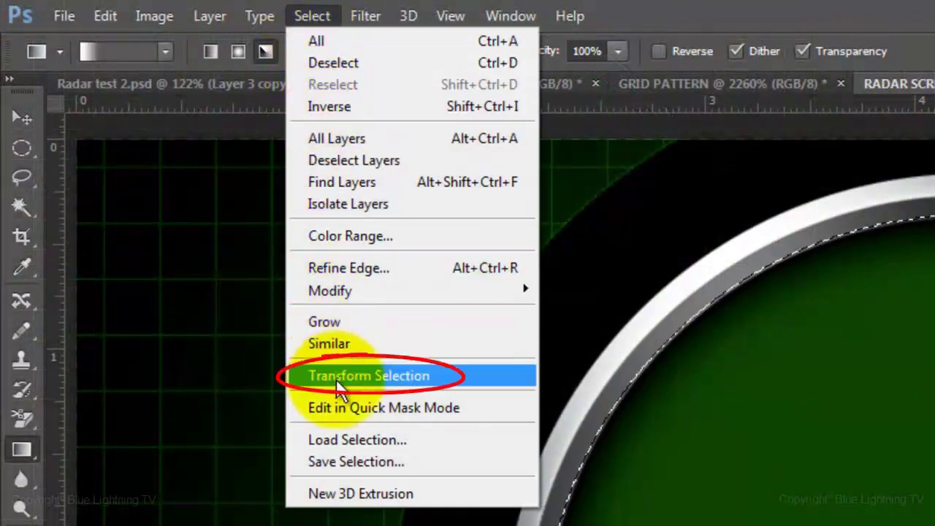
pyautogui.click(338, 380)
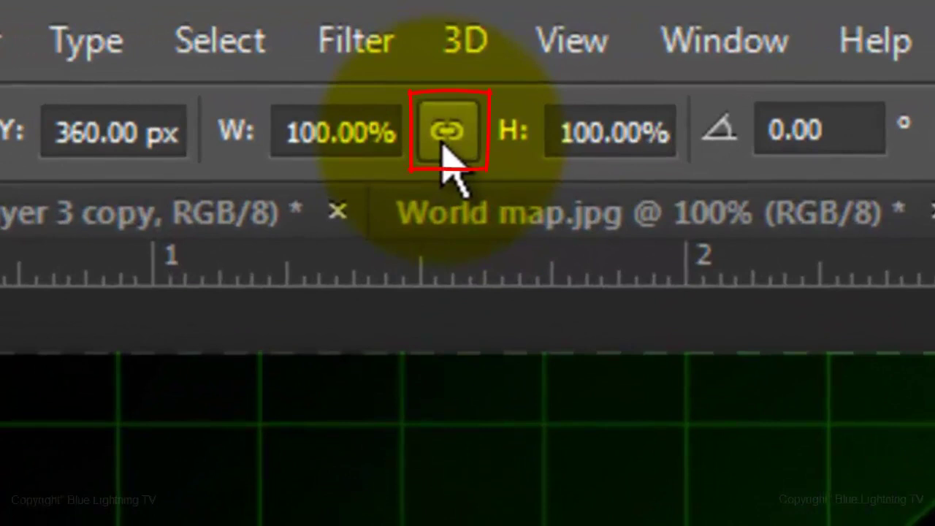
pyautogui.click(444, 143)
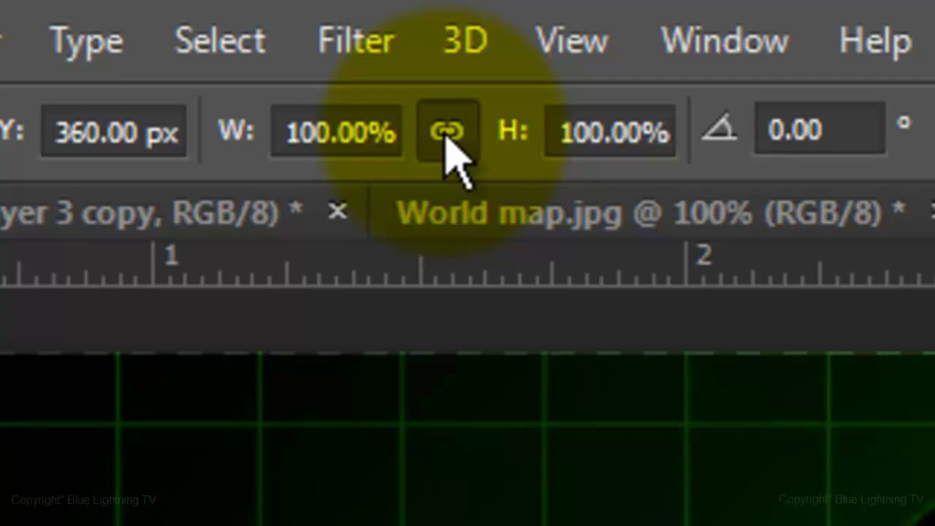
pyautogui.moveTo(330, 131); pyautogui.dragTo(282, 131)
pyautogui.write('75')
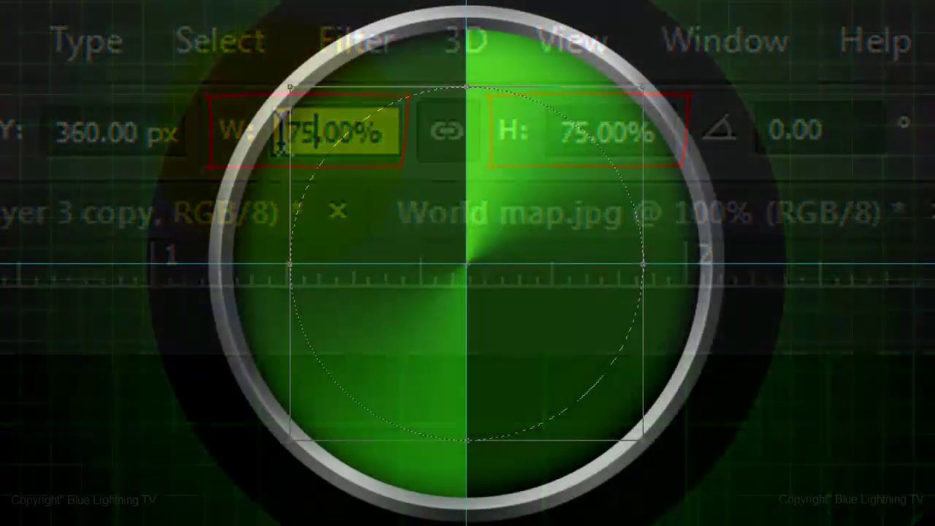
pyautogui.press('Return')
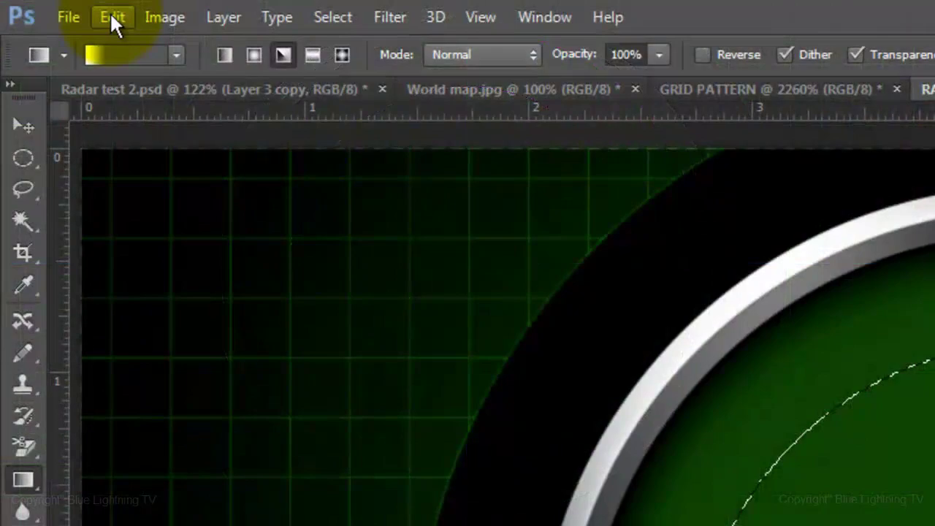
# Stroke the 75% selection with a 1 px ring centred on its edge
pyautogui.click(111, 15)
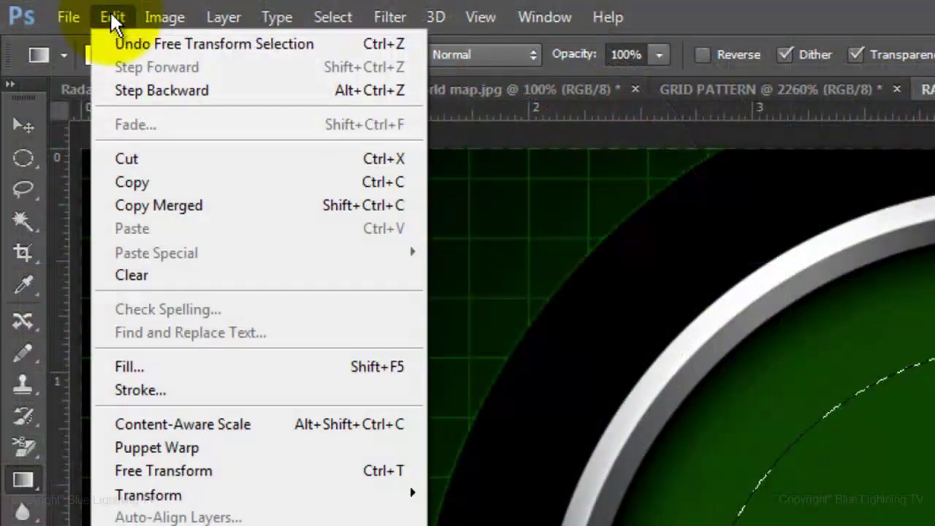
pyautogui.click(144, 390)
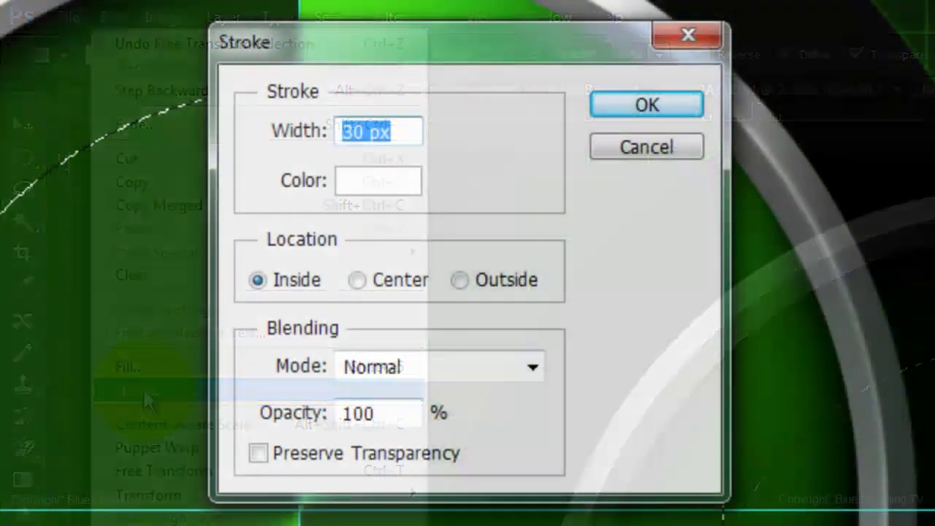
pyautogui.write('1')
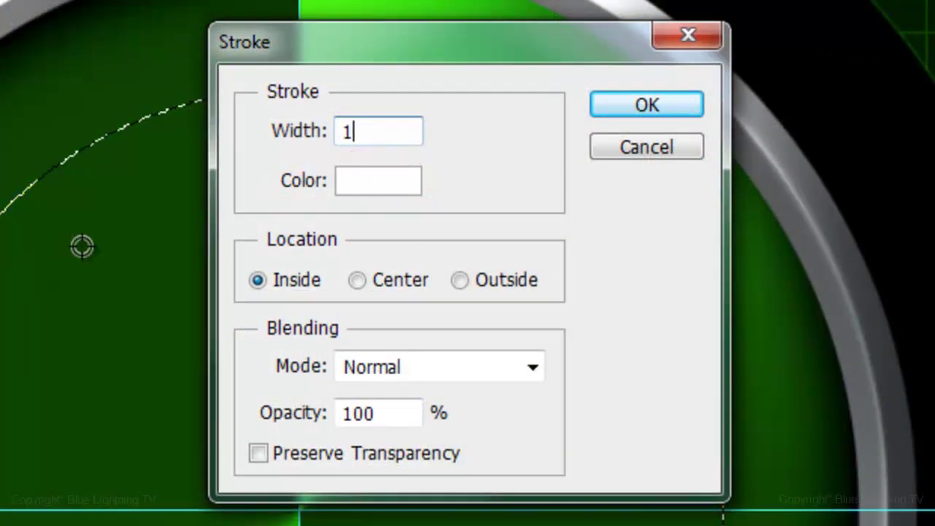
pyautogui.click(356, 281)
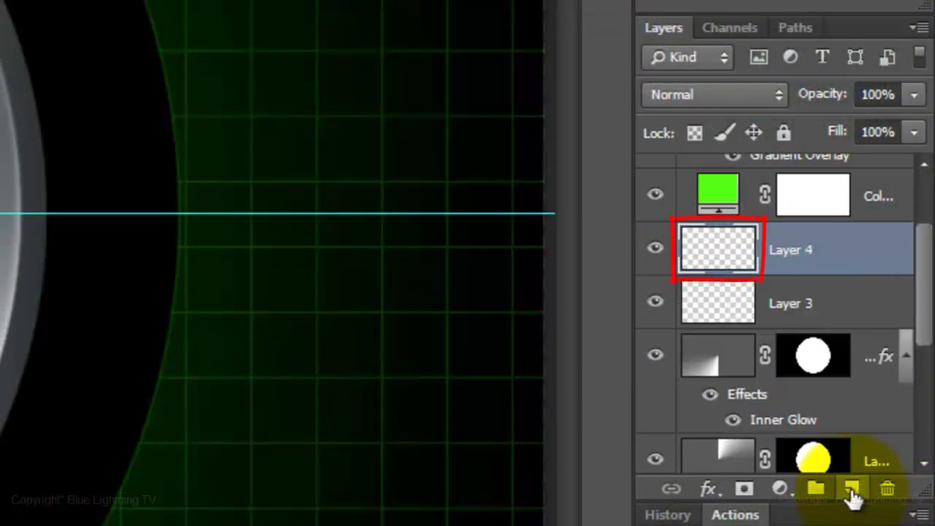
# Load the radar circle as a selection, shrink it proportionally to 50% for a ring, then deselect
pyautogui.keyDown('ctrl'); pyautogui.click(816, 374); pyautogui.keyUp('ctrl')
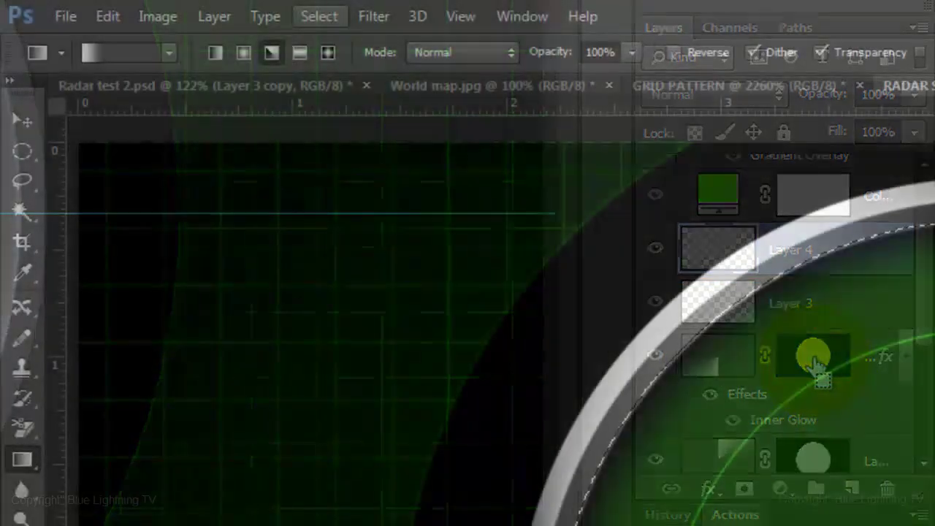
pyautogui.click(307, 16)
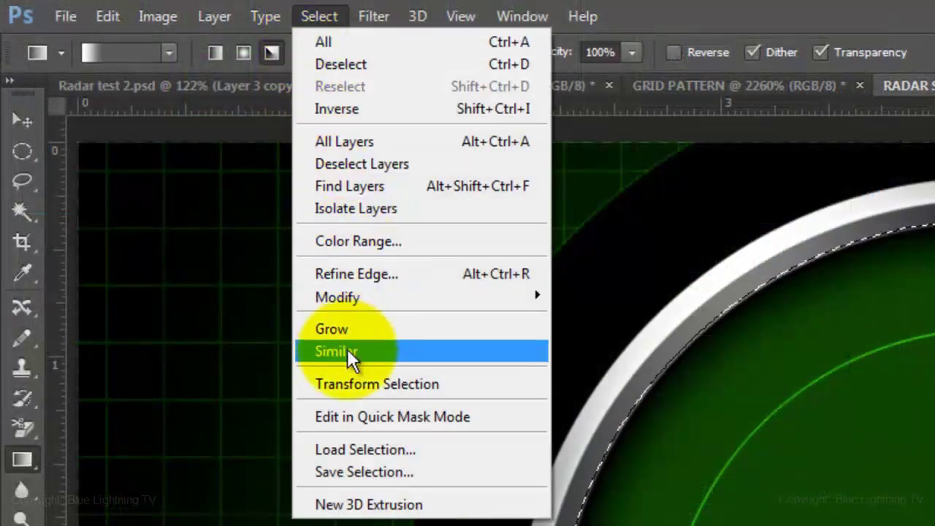
pyautogui.click(351, 384)
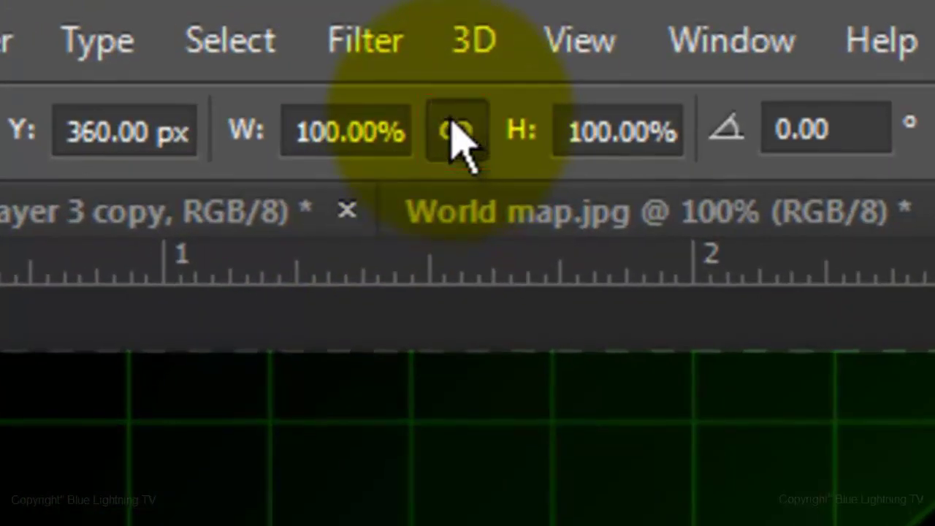
pyautogui.click(452, 131)
pyautogui.click(380, 128)
pyautogui.write('50')
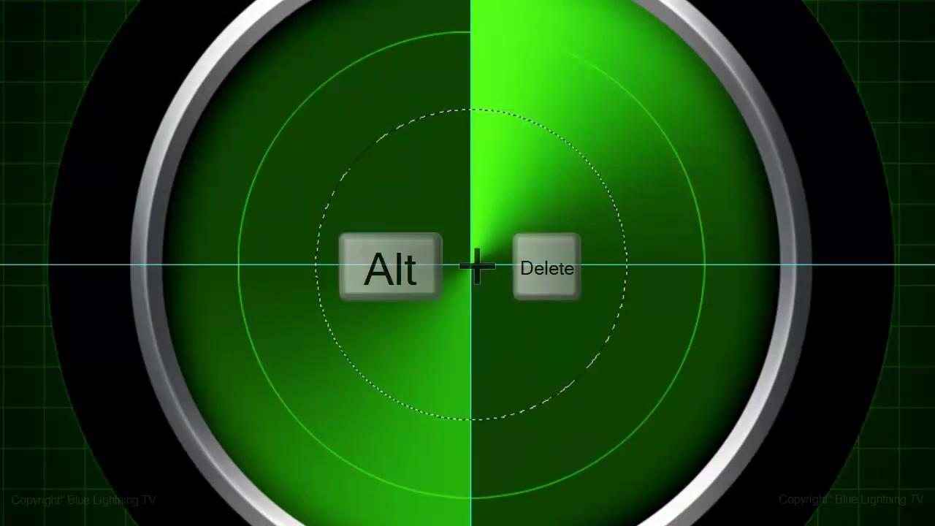
pyautogui.hotkey('ctrl', 'd')
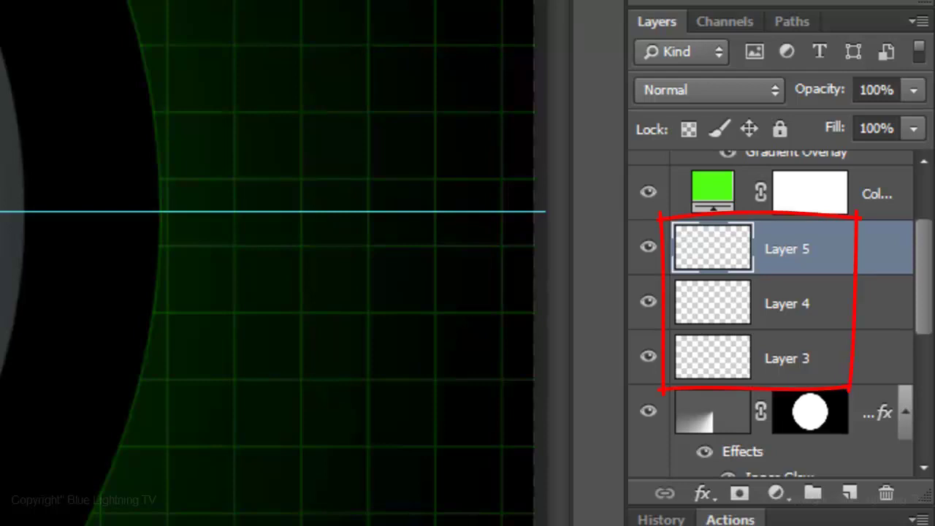
# Group Layers 3–5, name the group INSIDE RINGS, and set its opacity to 50%
pyautogui.keyDown('shift'); pyautogui.click(703, 358); pyautogui.keyUp('shift')
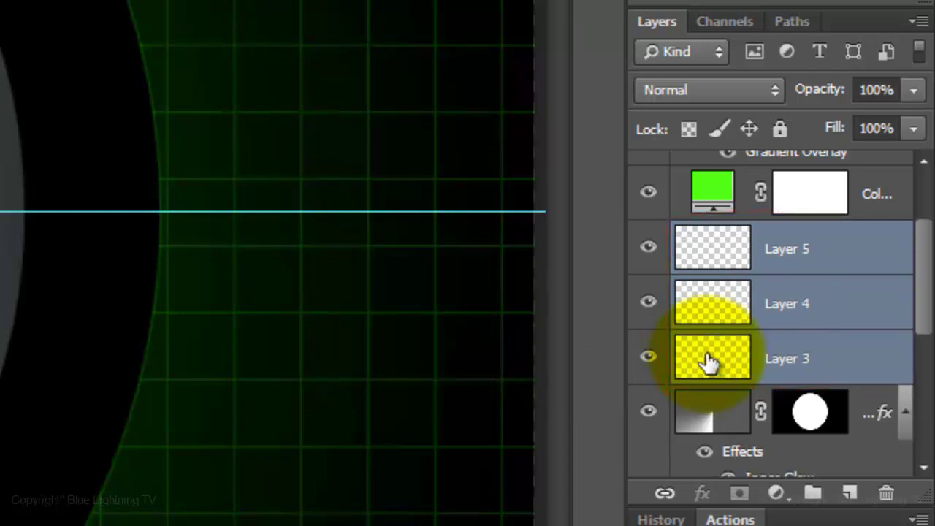
pyautogui.hotkey('ctrl', 'g')
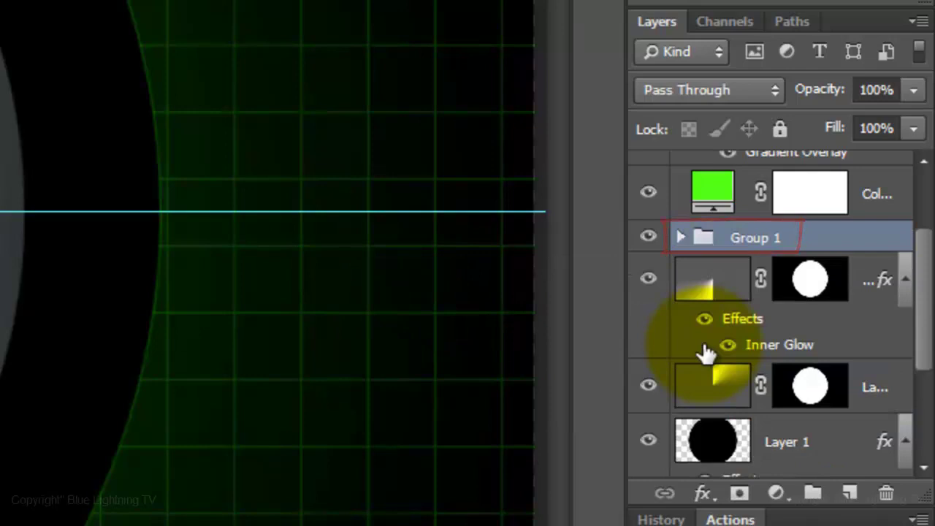
pyautogui.doubleClick(755, 238)
pyautogui.write('INSID')
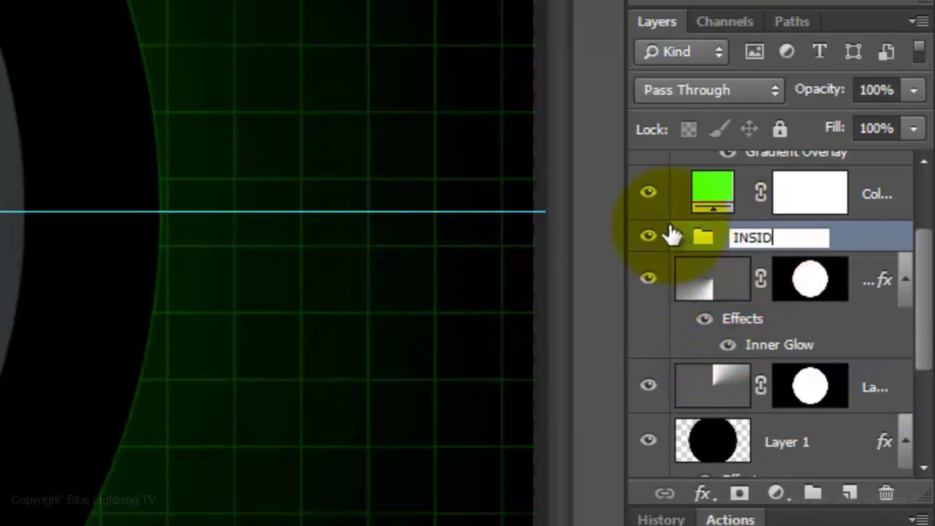
pyautogui.write('E RINGS')
pyautogui.press('Return')
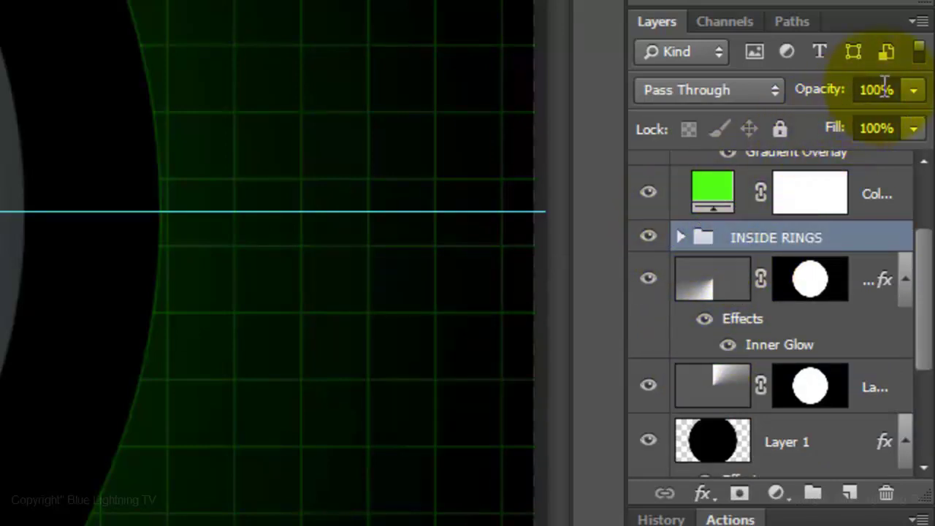
pyautogui.click(885, 88)
pyautogui.write('50')
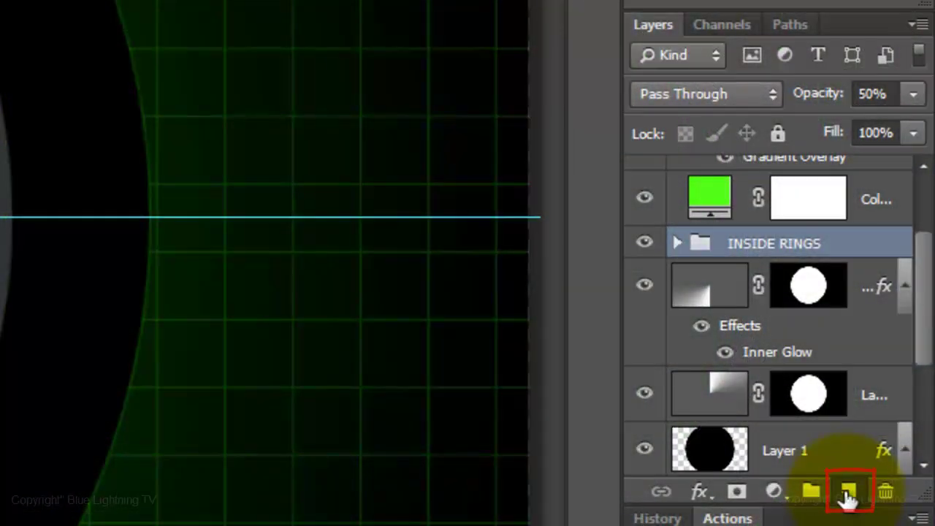
# Add Layer 6 above INSIDE RINGS carrying a copy of the circular mask
pyautogui.click(847, 495)
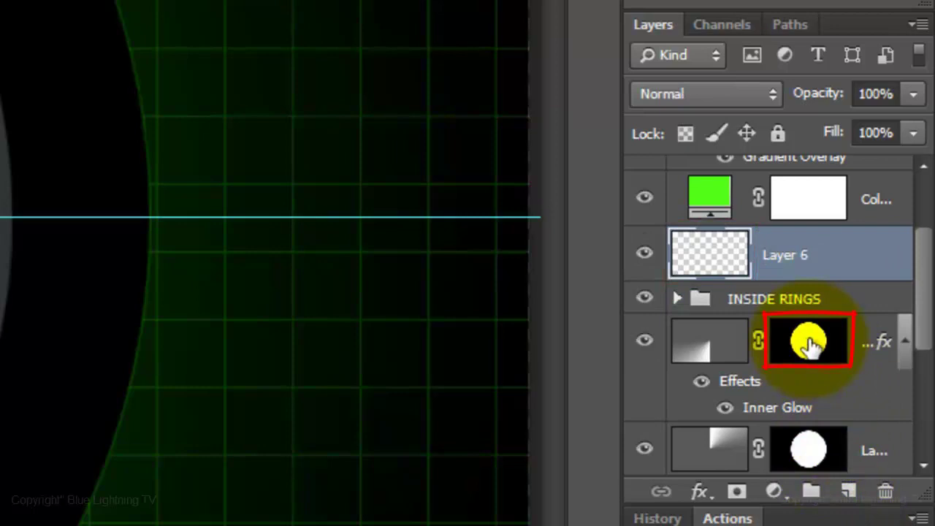
pyautogui.press('alt')
pyautogui.moveTo(809, 343)
pyautogui.mouseDown()
pyautogui.moveTo(818, 292)
pyautogui.moveTo(811, 254)
pyautogui.mouseUp()
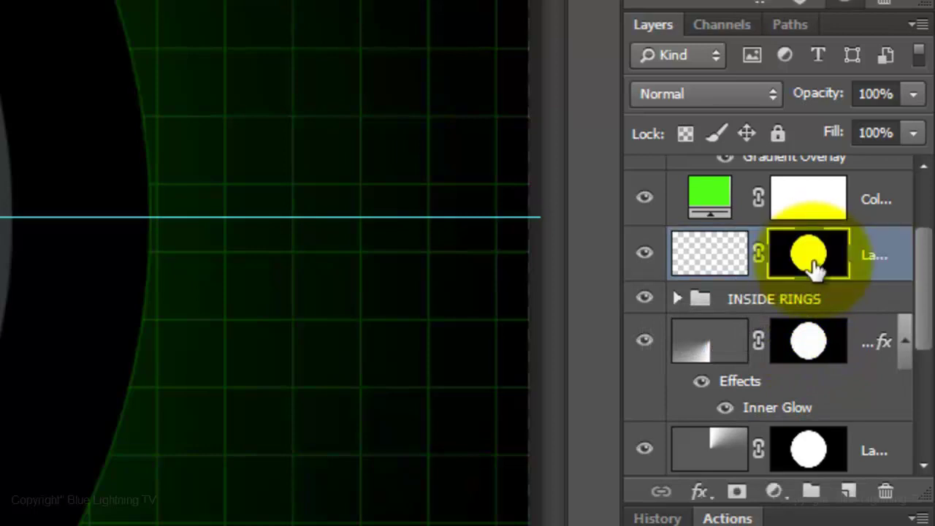
pyautogui.click(712, 260)
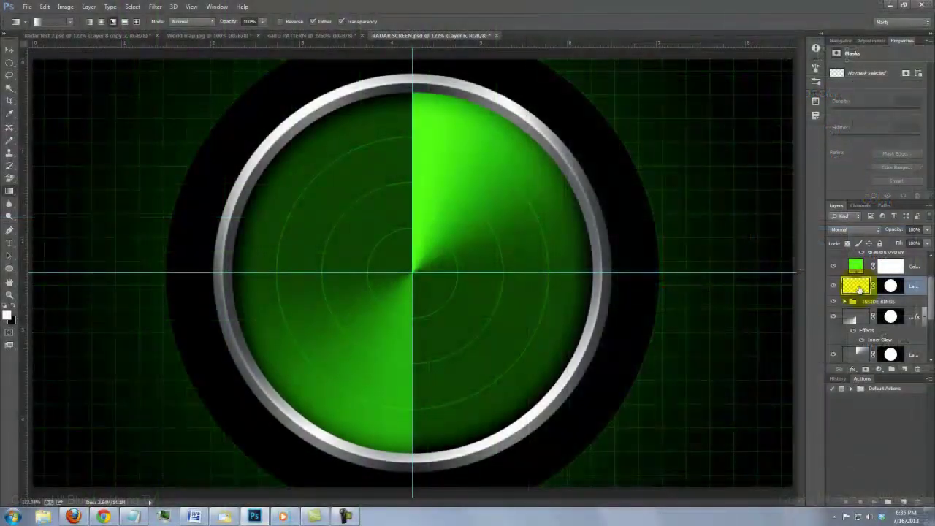
# Hide the cyan guides crossing the radar with Ctrl+H
pyautogui.hotkey('ctrl', 'h')
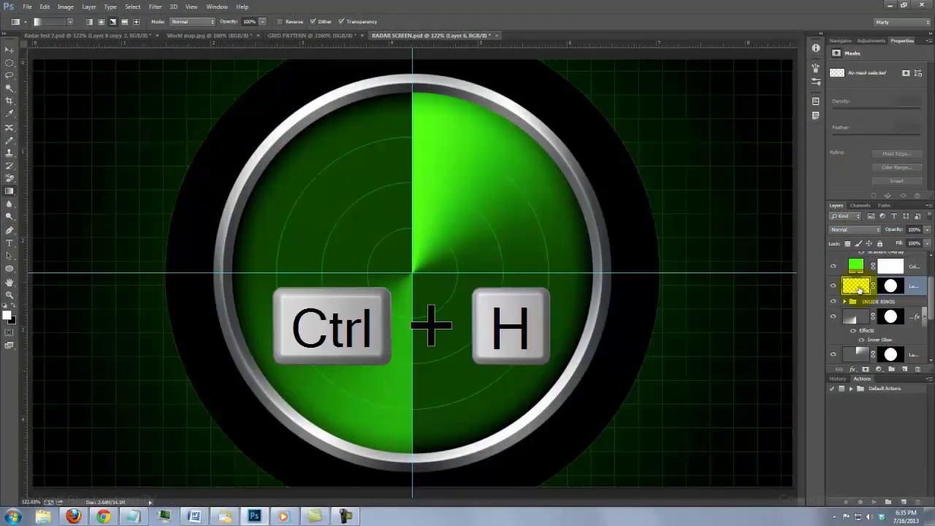
pyautogui.hotkey('ctrl', 'h')
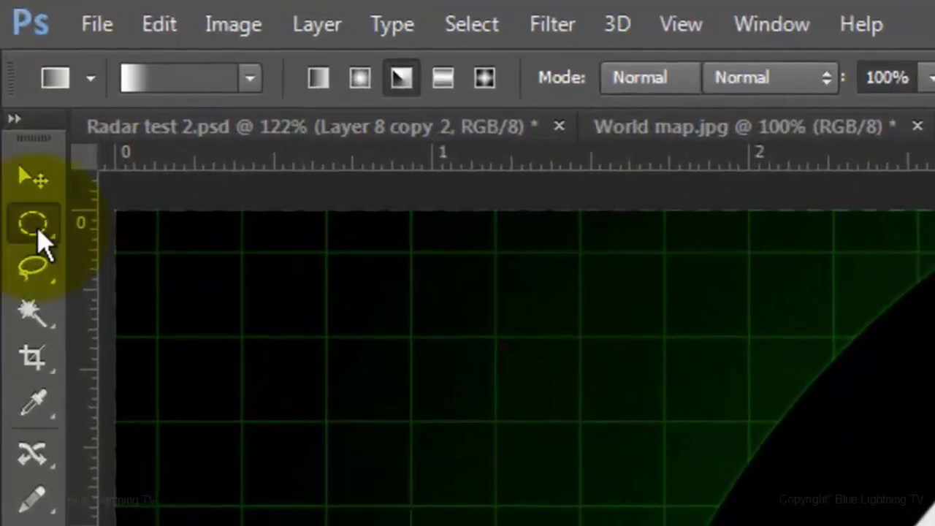
pyautogui.rightClick(9, 62)
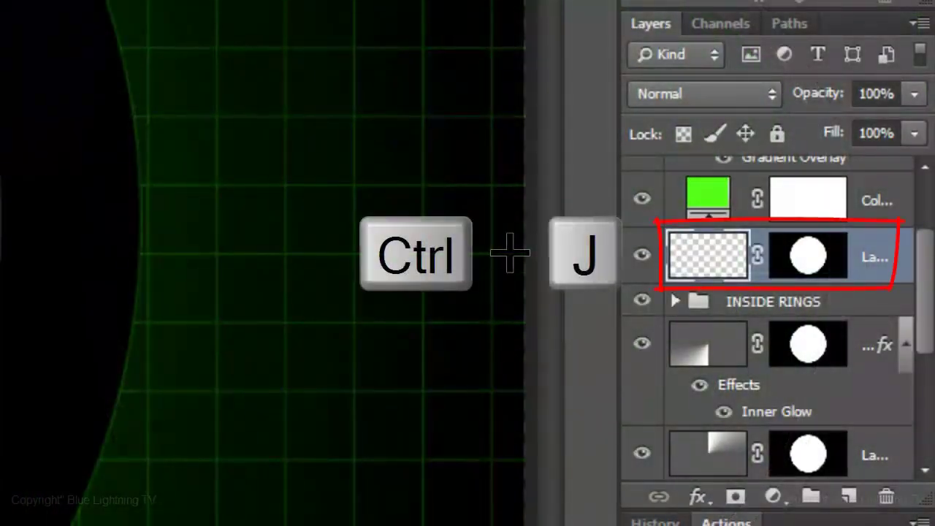
# Duplicate the line layer and merge the copy back down, preserving the circular mask
pyautogui.hotkey('ctrl', 'j')
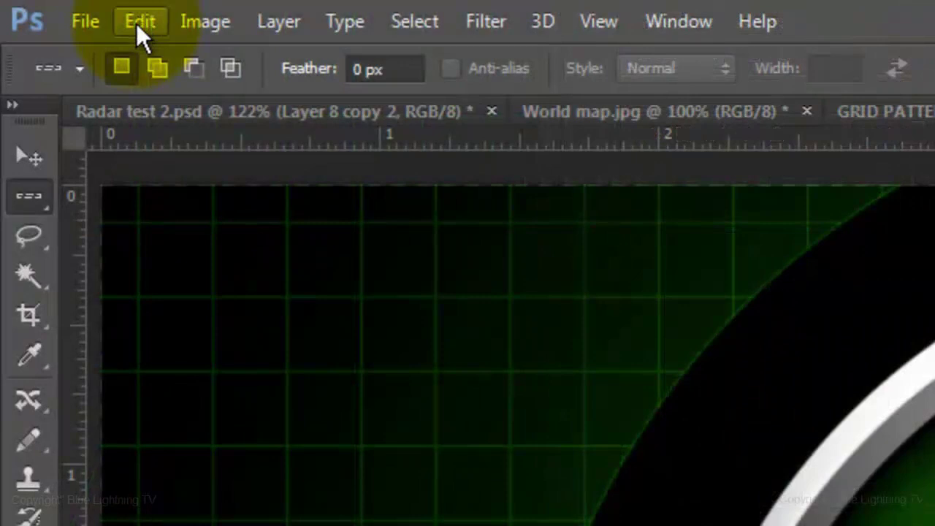
pyautogui.click(136, 22)
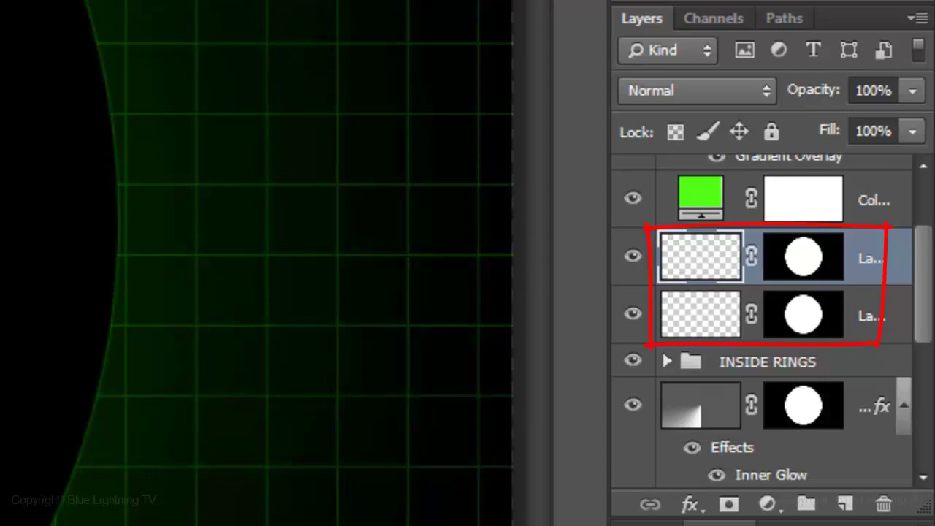
pyautogui.hotkey('ctrl', 'e')
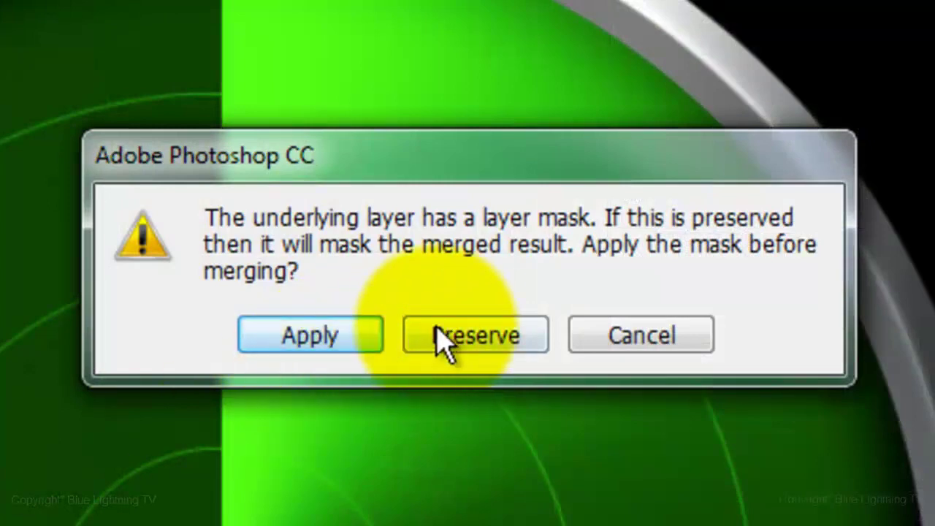
pyautogui.click(443, 337)
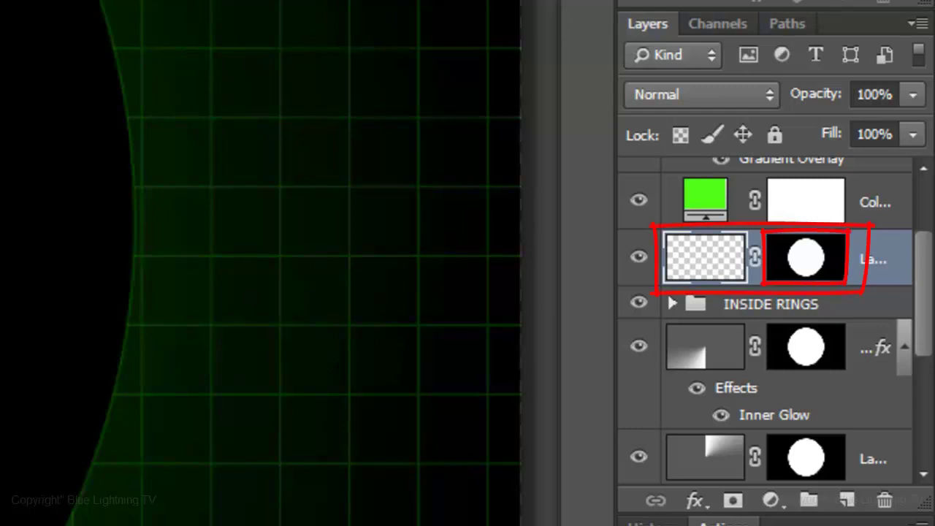
# Duplicate the radar lines layer and rotate the copy 45°
pyautogui.hotkey('ctrl', 'j')
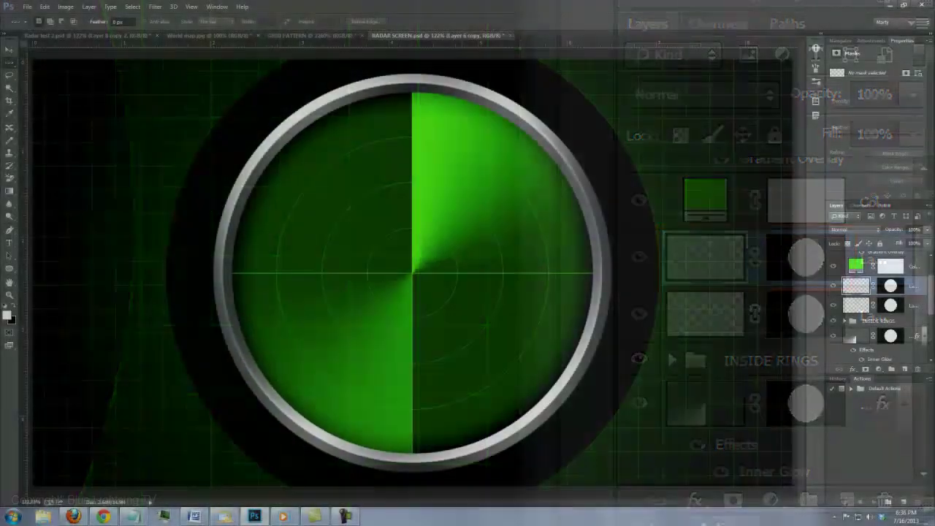
pyautogui.hotkey('ctrl', 't')
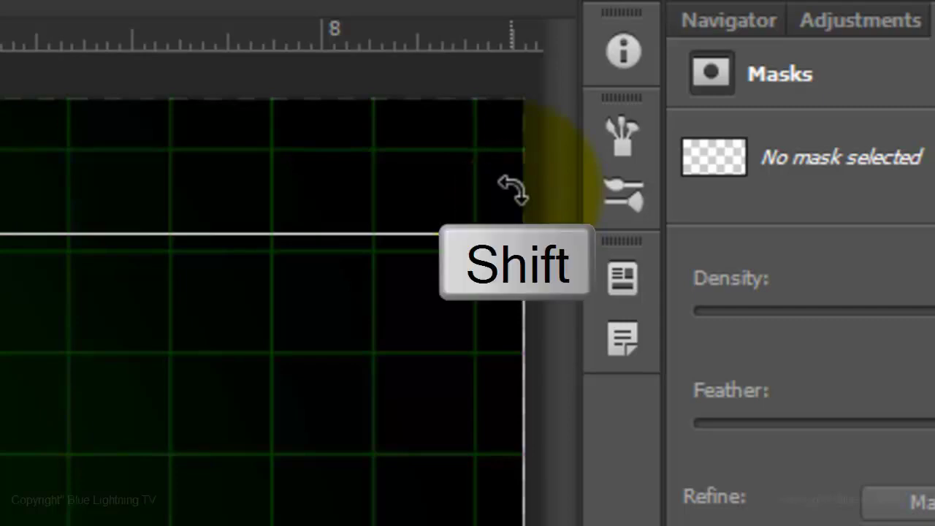
pyautogui.moveTo(512, 189)
pyautogui.mouseDown()
pyautogui.moveTo(809, 261)
pyautogui.moveTo(782, 350)
pyautogui.mouseUp()
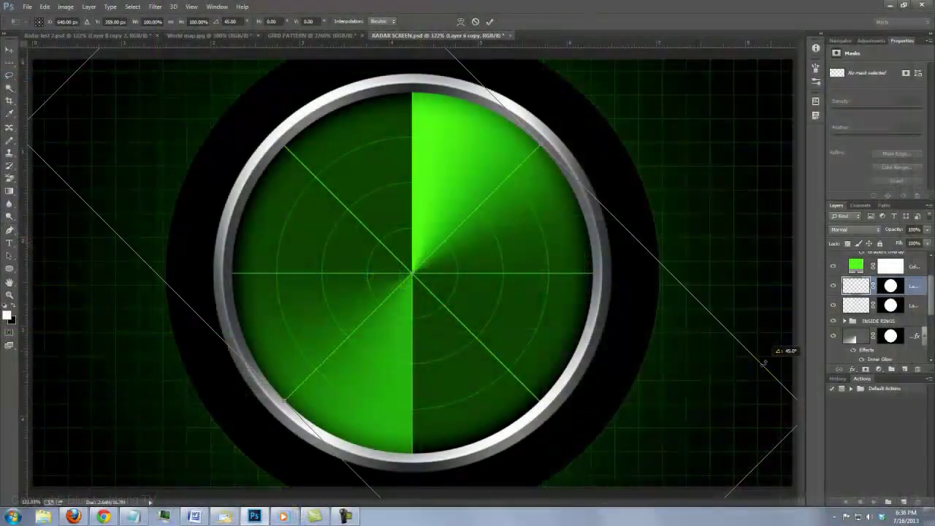
pyautogui.press('Return')
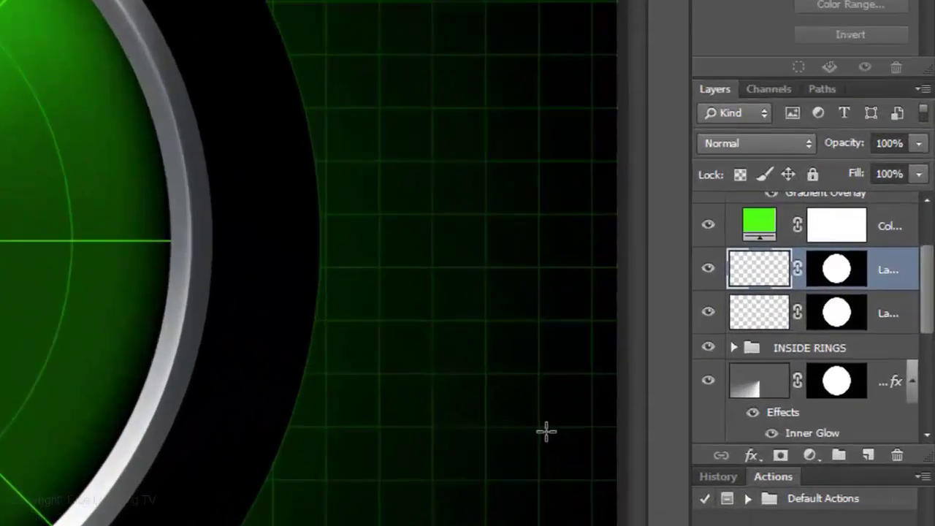
# Merge the rotated copy into the lines, preserving the circle mask, and lower the layer's opacity
pyautogui.hotkey('ctrl', 'e')
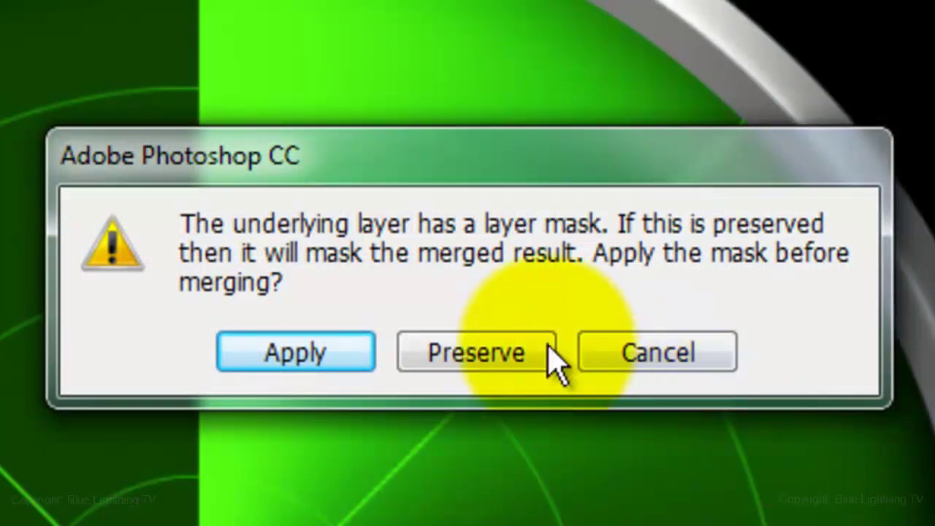
pyautogui.click(504, 353)
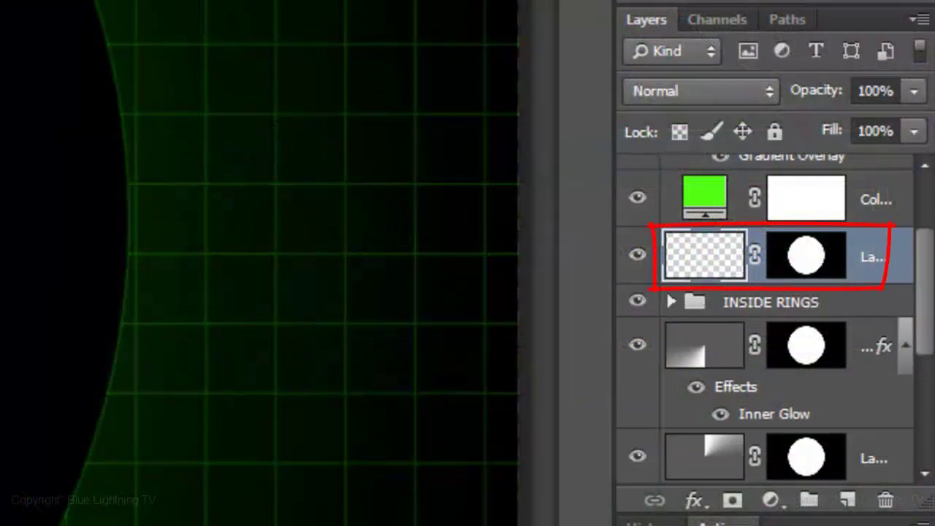
pyautogui.click(886, 89)
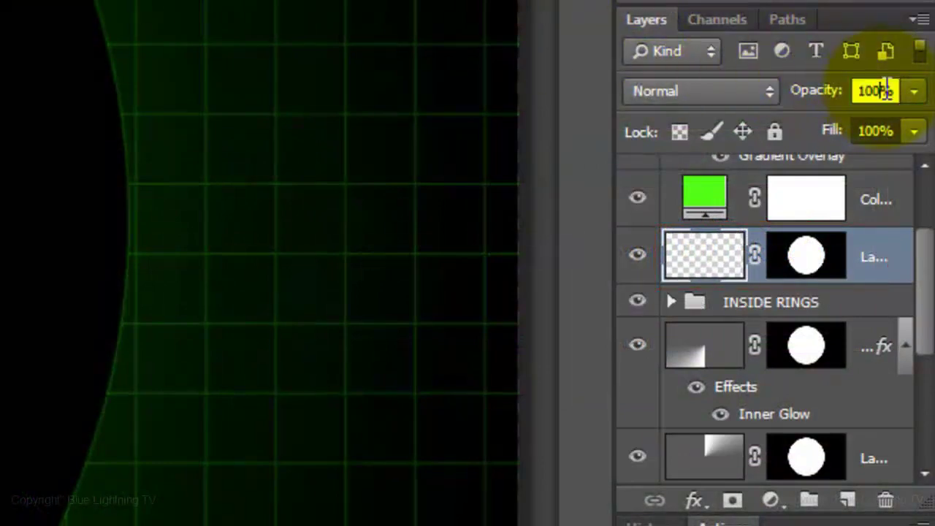
pyautogui.write('2')
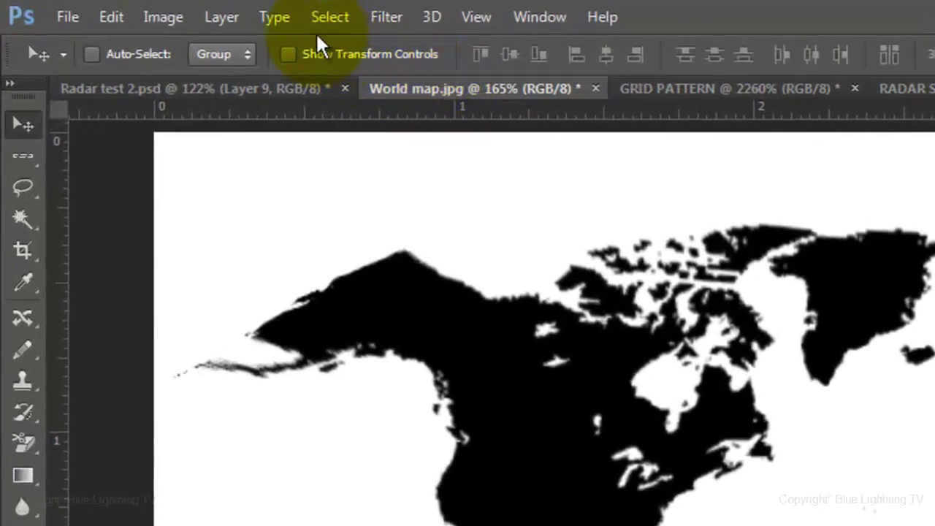
# Select the map's Shadows with Color Range and fill the continents black on Layer 1
pyautogui.click(324, 13)
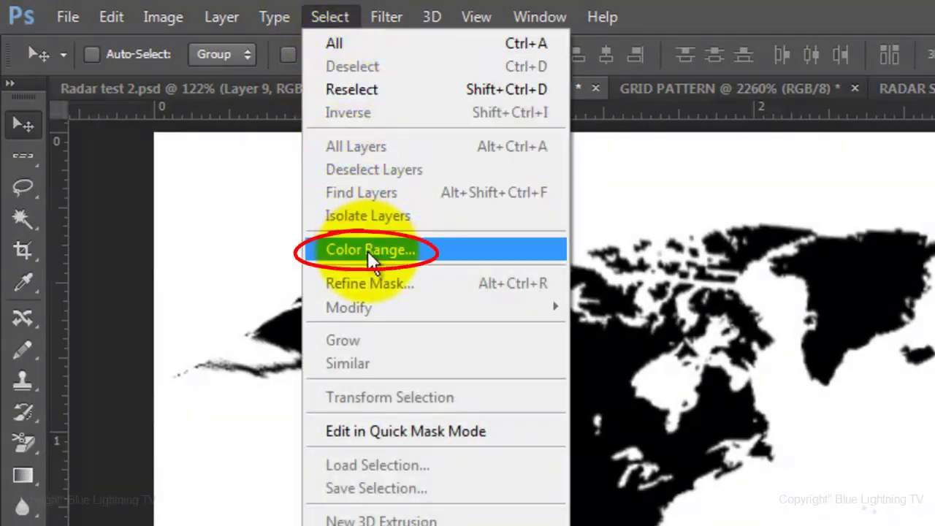
pyautogui.click(368, 250)
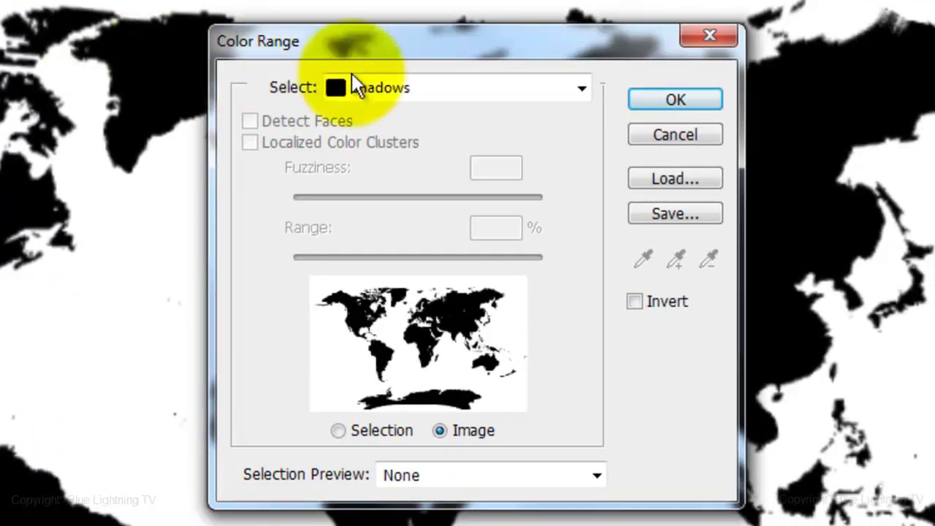
pyautogui.click(431, 88)
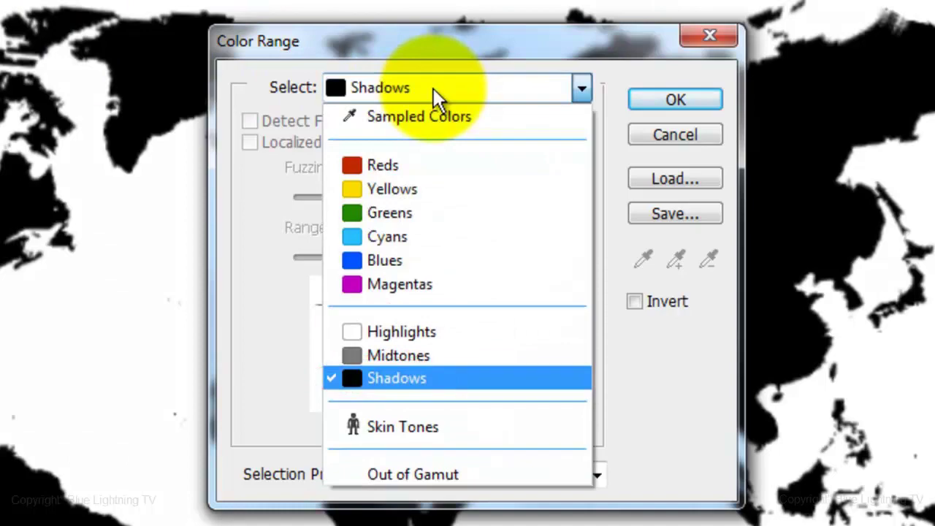
pyautogui.click(431, 89)
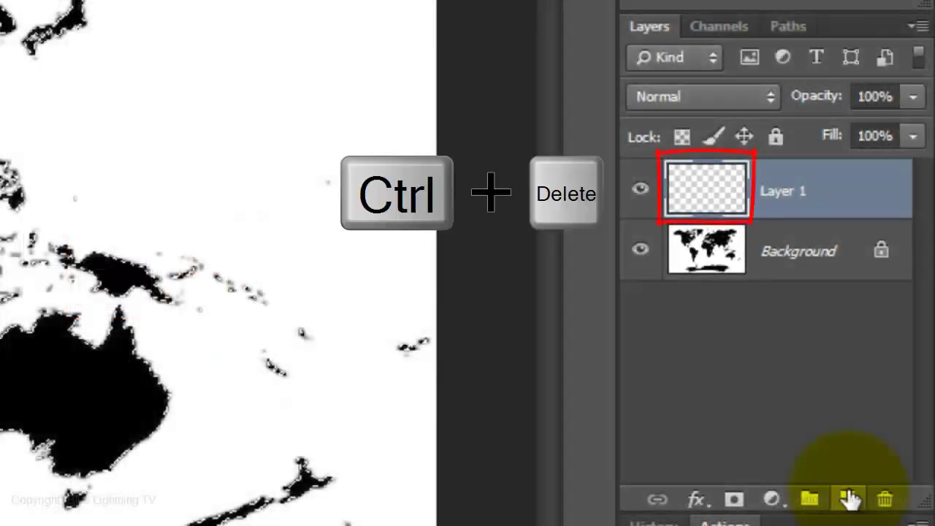
pyautogui.hotkey('ctrl', 'Delete')
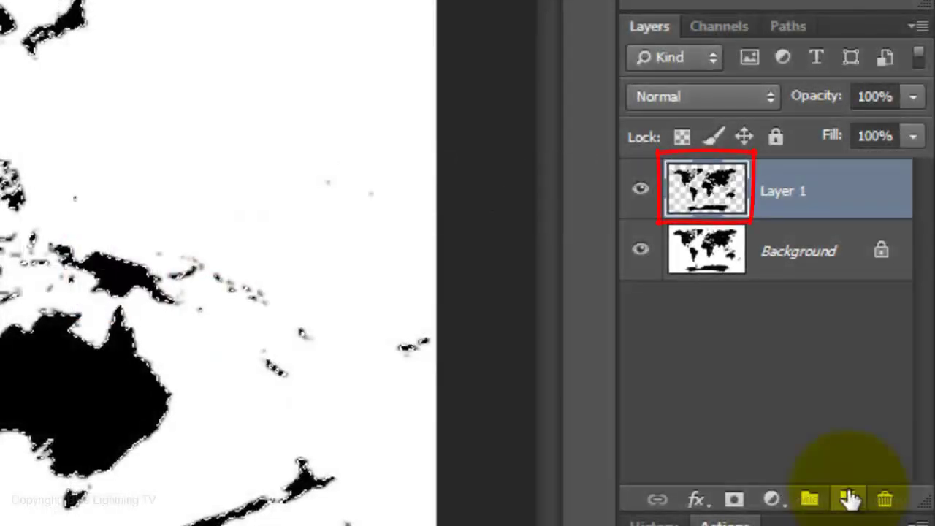
pyautogui.hotkey('ctrl', 'd')
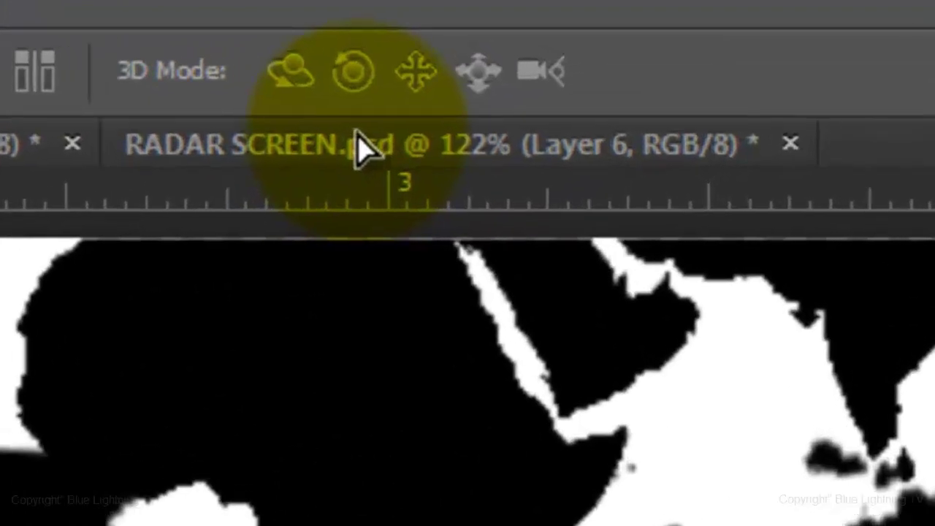
# Drag the world map into RADAR SCREEN as Layer 7 and copy the circle mask onto it
pyautogui.click(417, 35)
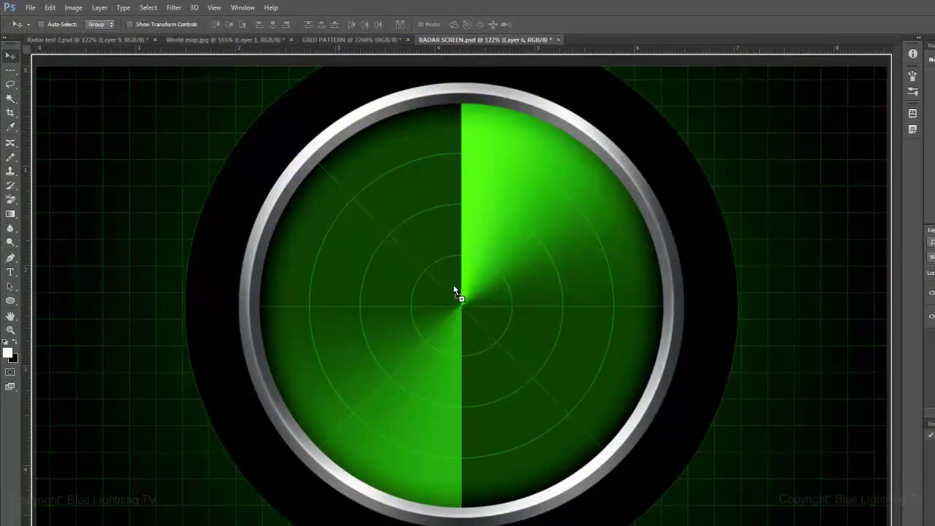
pyautogui.moveTo(448, 336); pyautogui.dragTo(448, 337)
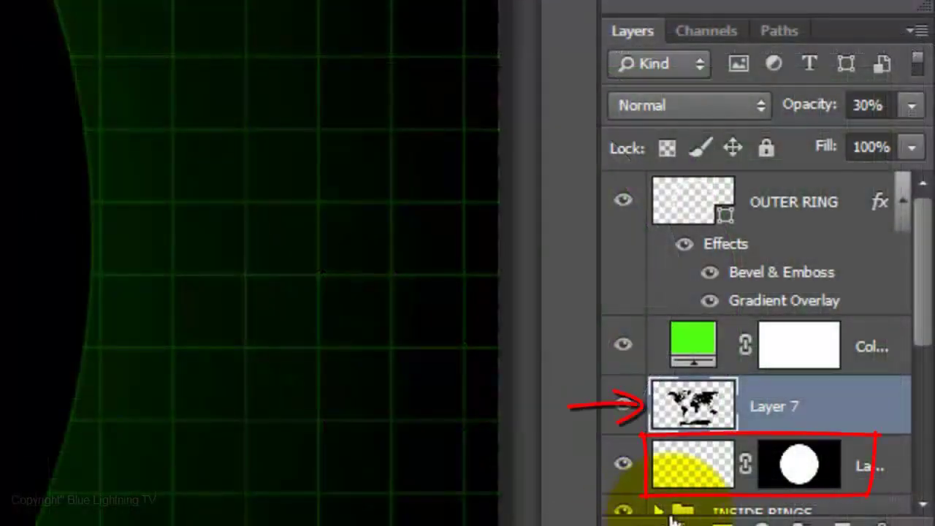
pyautogui.click(745, 463)
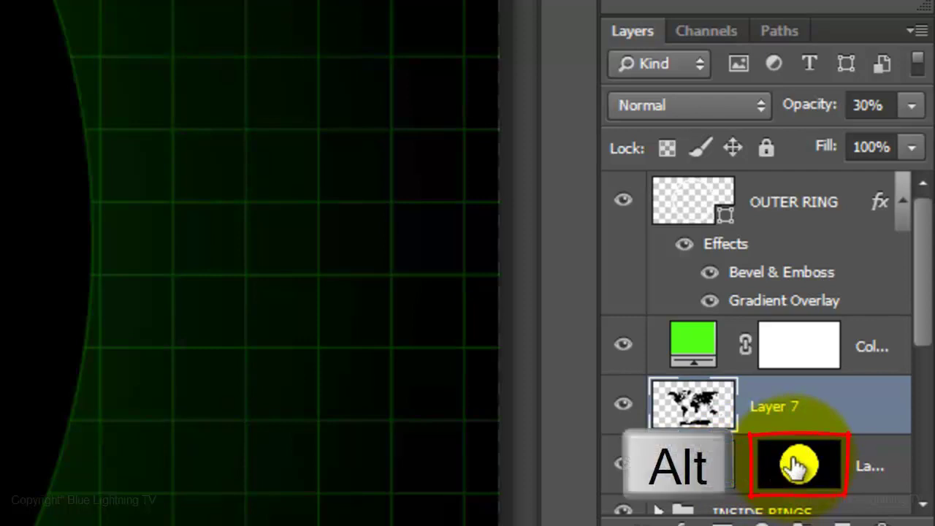
pyautogui.moveTo(796, 464); pyautogui.dragTo(800, 407)
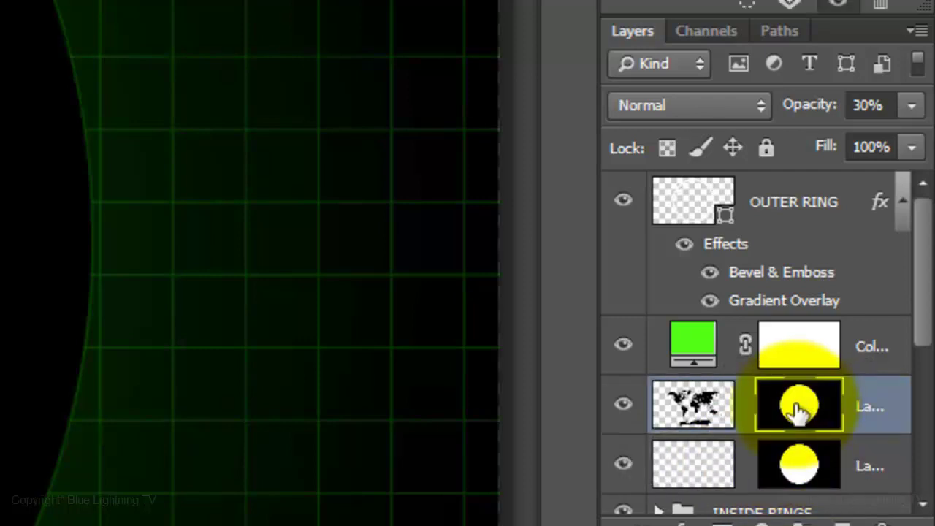
pyautogui.click(693, 408)
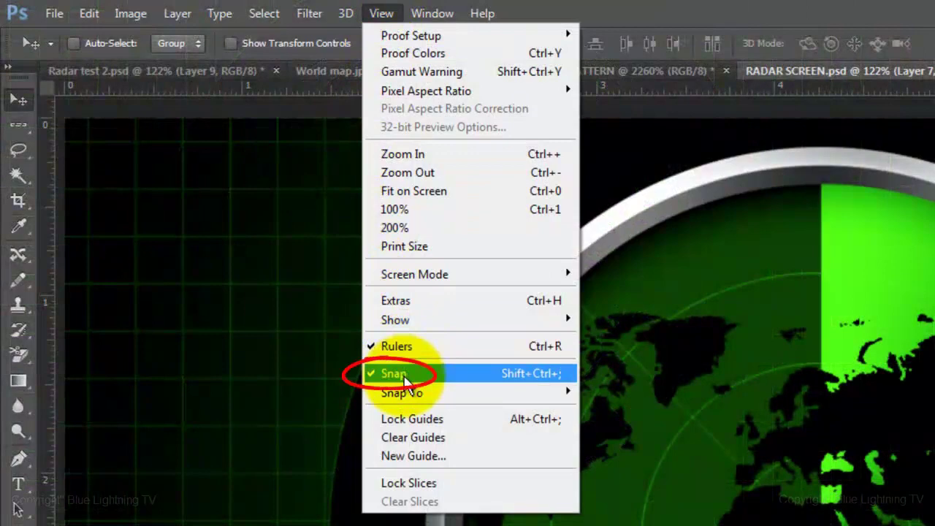
# Scale the world map to about 112% around its centre and nudge it right
pyautogui.click(404, 381)
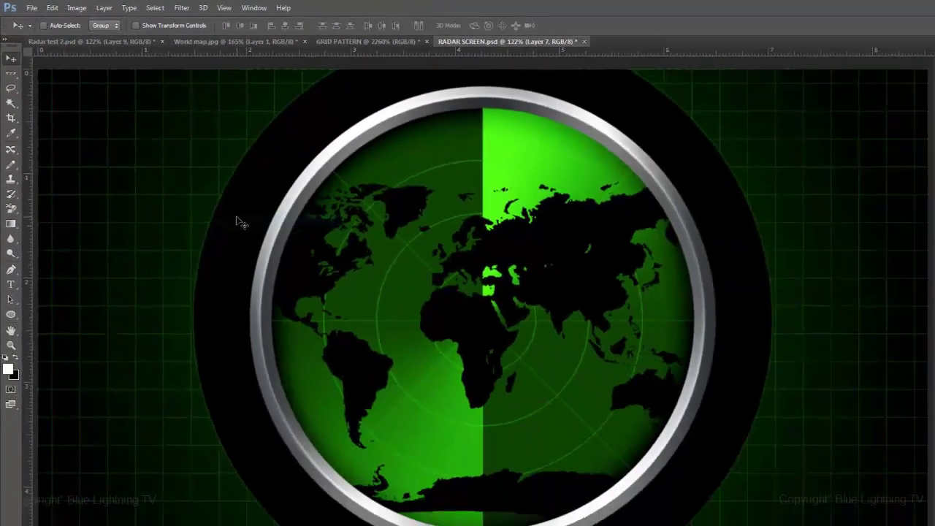
pyautogui.hotkey('ctrl', 't')
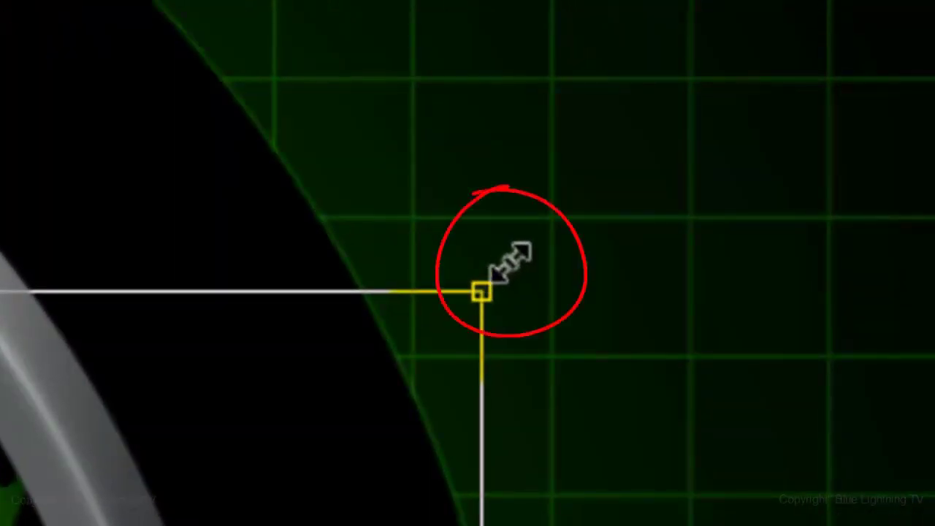
pyautogui.moveTo(512, 263); pyautogui.dragTo(521, 252)
pyautogui.hotkey('shift', 'alt')
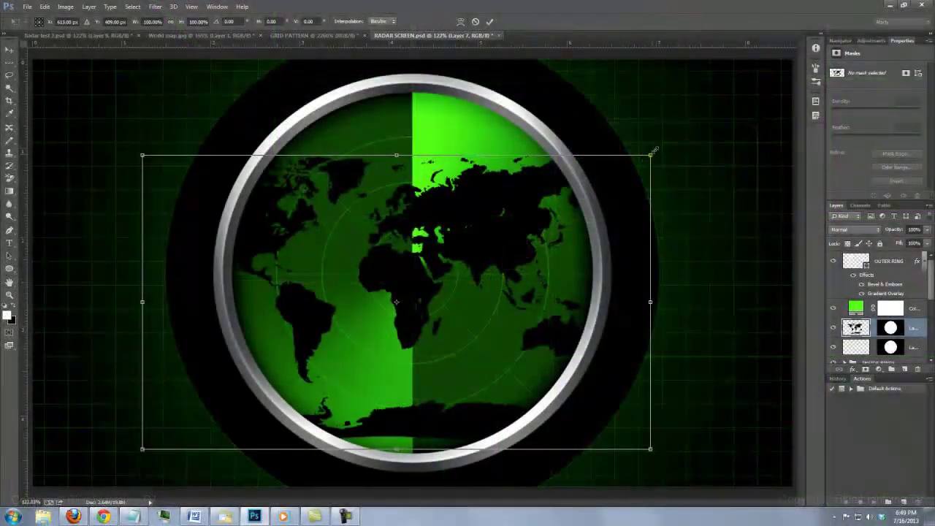
pyautogui.moveTo(566, 155)
pyautogui.mouseDown()
pyautogui.moveTo(673, 132)
pyautogui.moveTo(653, 143)
pyautogui.mouseUp()
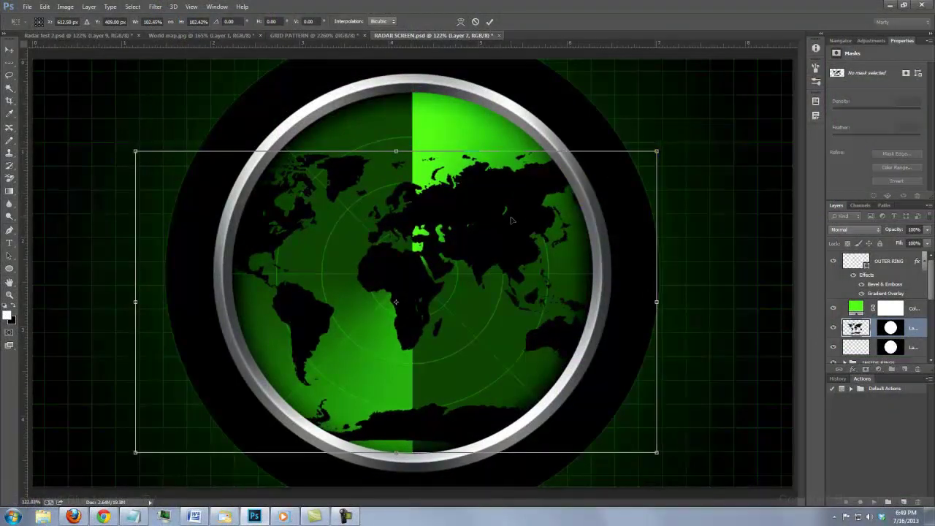
pyautogui.moveTo(512, 219); pyautogui.dragTo(529, 222)
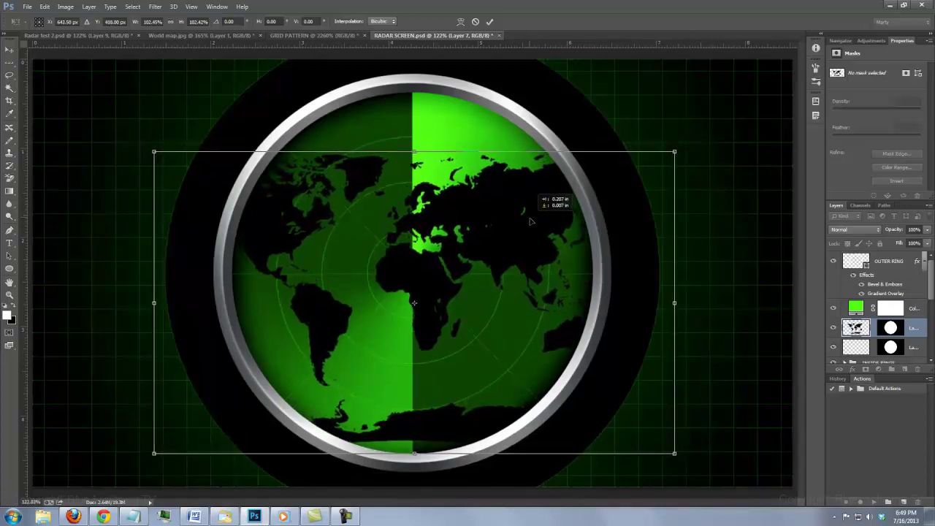
pyautogui.moveTo(674, 152); pyautogui.dragTo(699, 139)
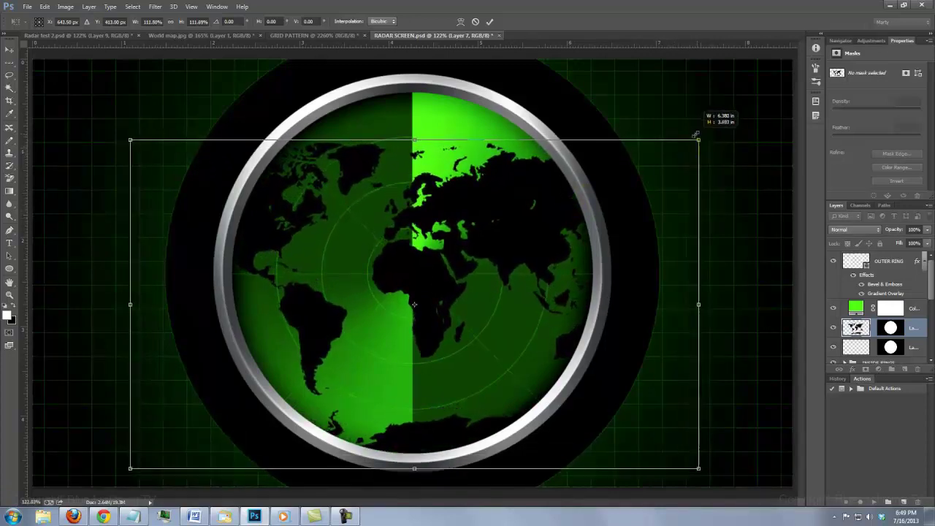
pyautogui.moveTo(537, 200); pyautogui.dragTo(544, 203)
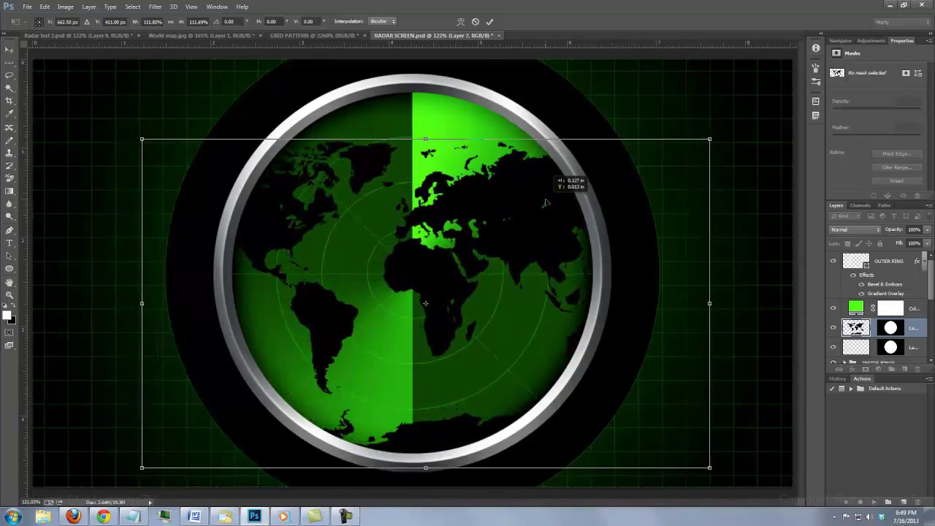
pyautogui.press('Return')
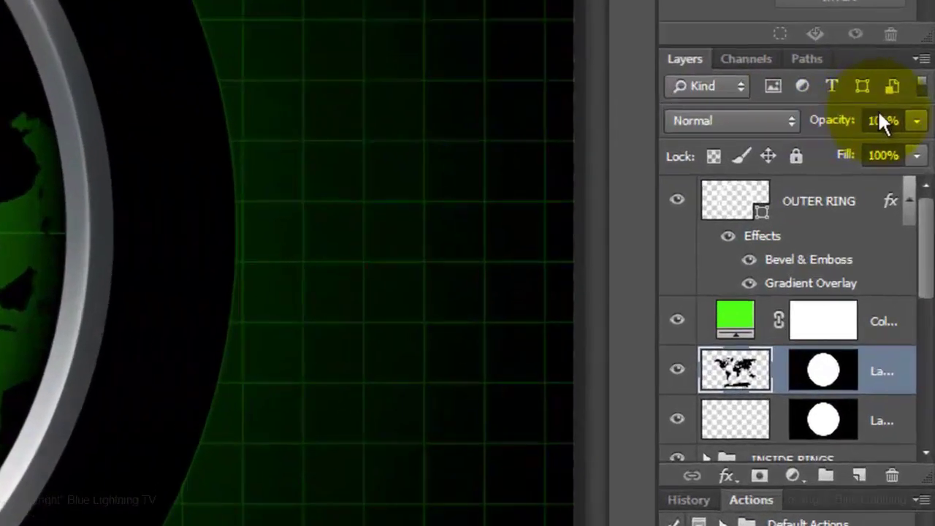
# Set the world map layer to 30% opacity and add a new empty layer above it
pyautogui.click(880, 120)
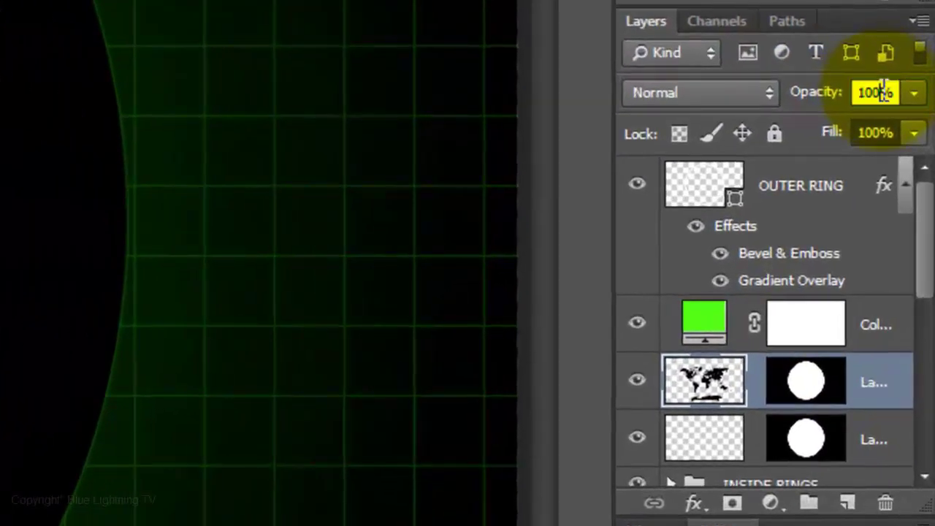
pyautogui.write('3')
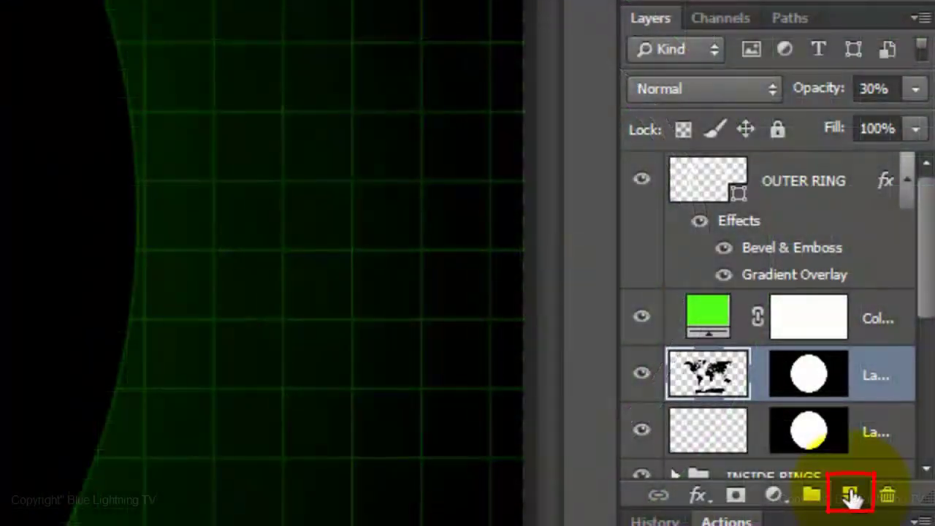
pyautogui.click(852, 496)
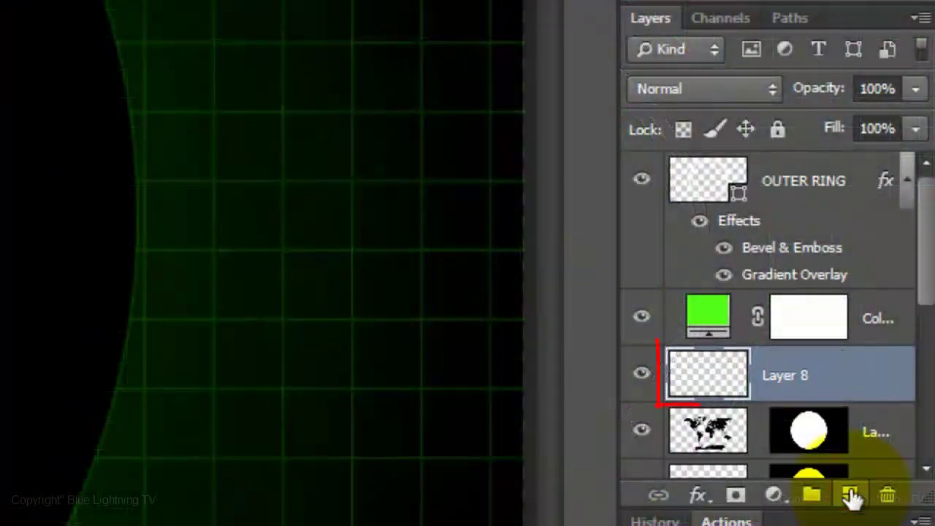
# Name the new layer BLIP and fill a small dot over Europe on it
pyautogui.doubleClick(789, 375)
pyautogui.write('B')
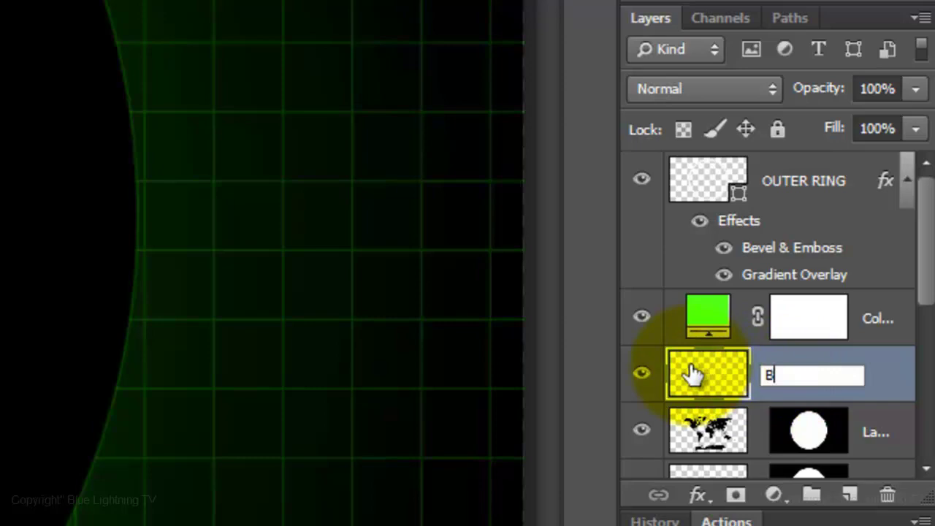
pyautogui.press('Return')
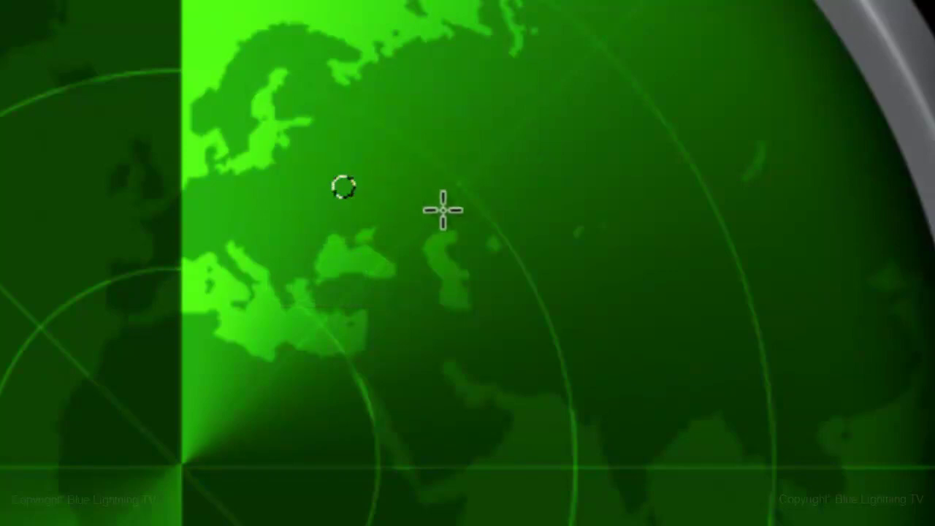
pyautogui.hotkey('alt', 'Delete')
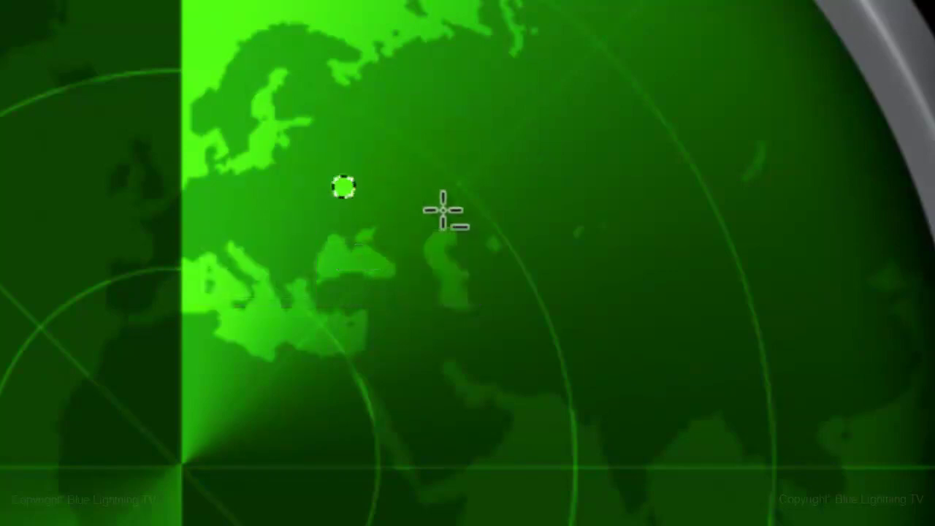
pyautogui.hotkey('ctrl', 'd')
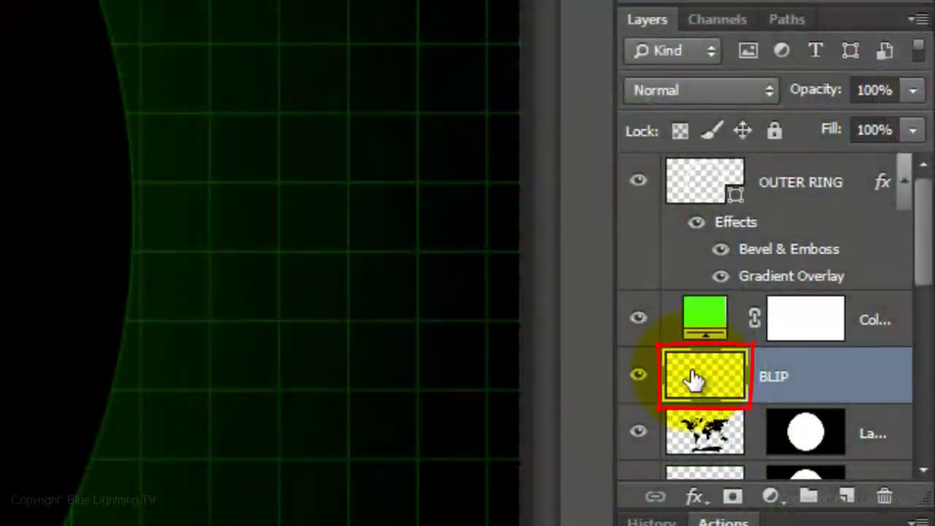
# Add an Outer Glow to the BLIP layer with a near-white colour
pyautogui.keyDown('ctrl'); pyautogui.click(693, 378); pyautogui.keyUp('ctrl')
pyautogui.doubleClick(692, 379)
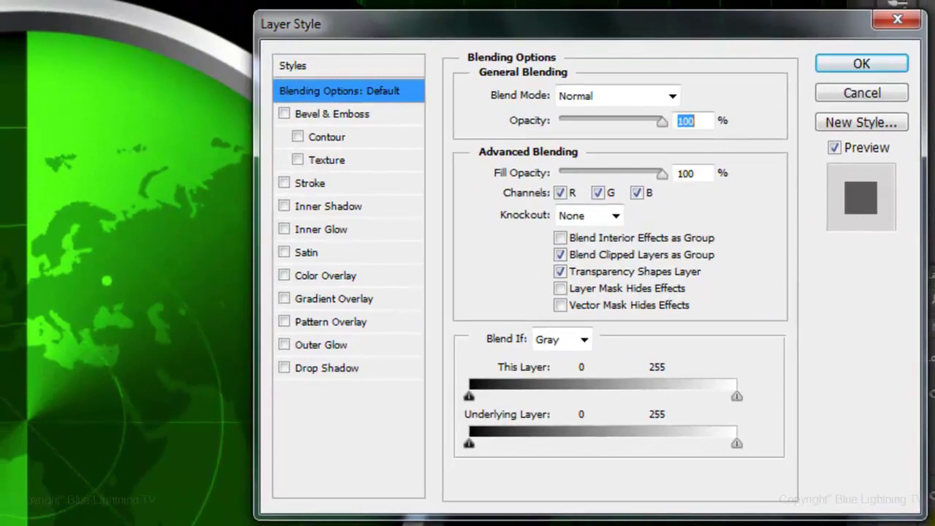
pyautogui.click(324, 342)
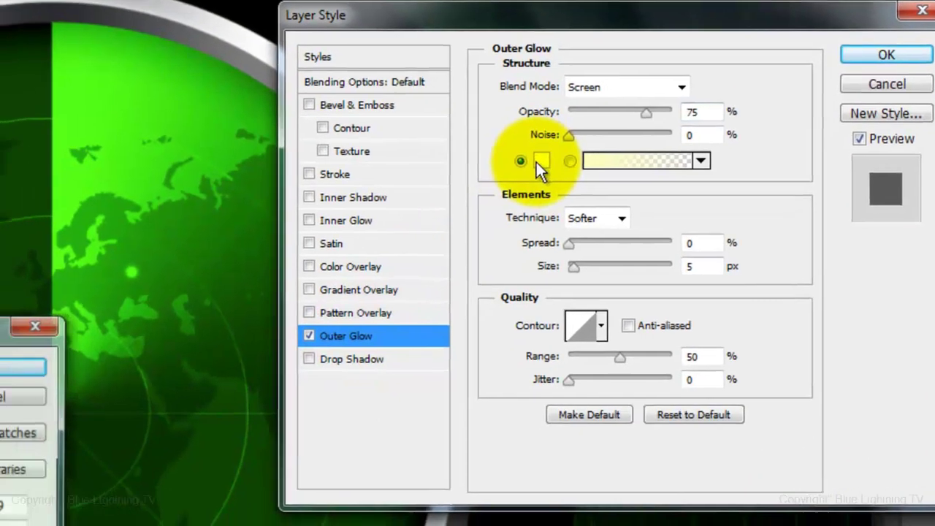
pyautogui.click(515, 172)
pyautogui.click(74, 179)
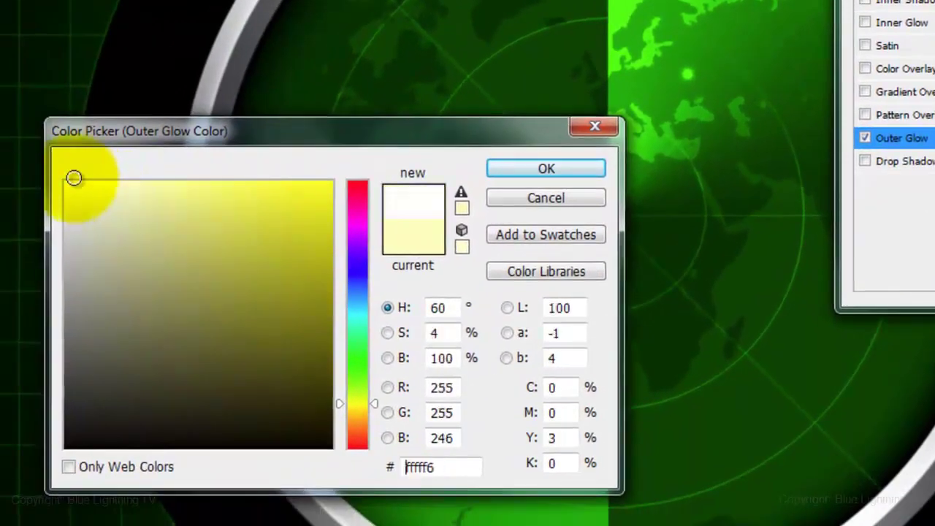
pyautogui.click(539, 171)
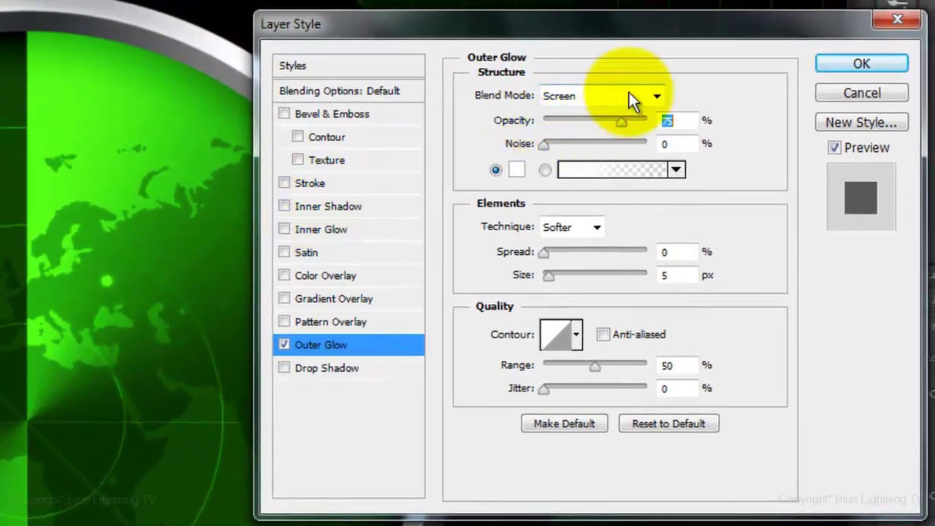
# Set the glow to Normal blend, 100% opacity, 15% spread and 20 px size
pyautogui.click(632, 100)
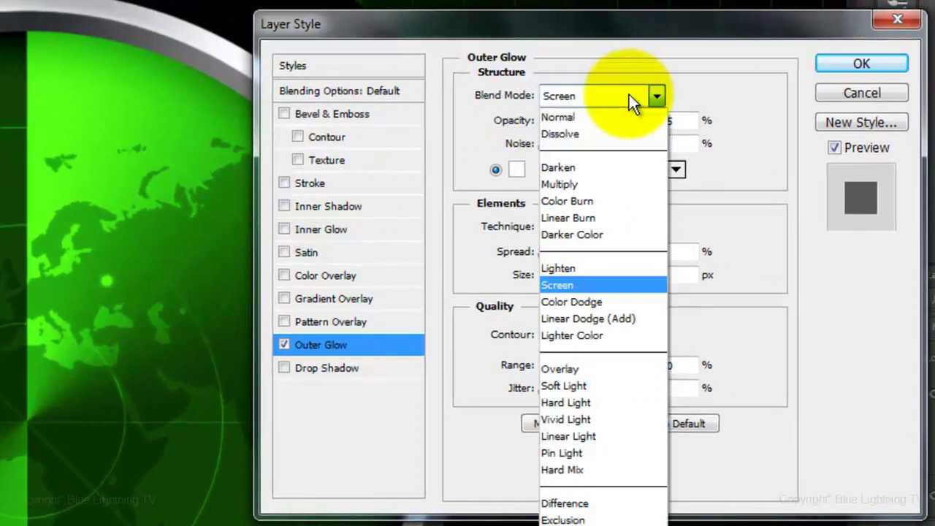
pyautogui.click(611, 111)
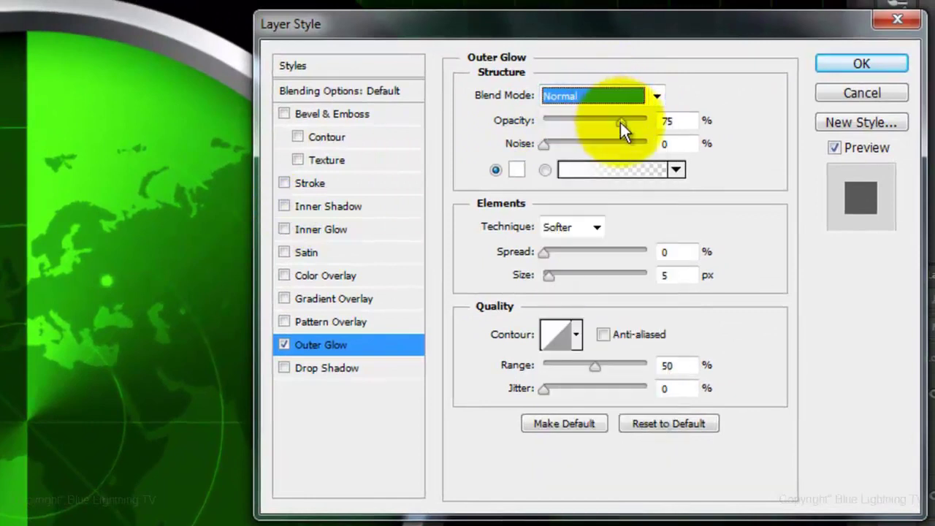
pyautogui.moveTo(621, 122); pyautogui.dragTo(646, 120)
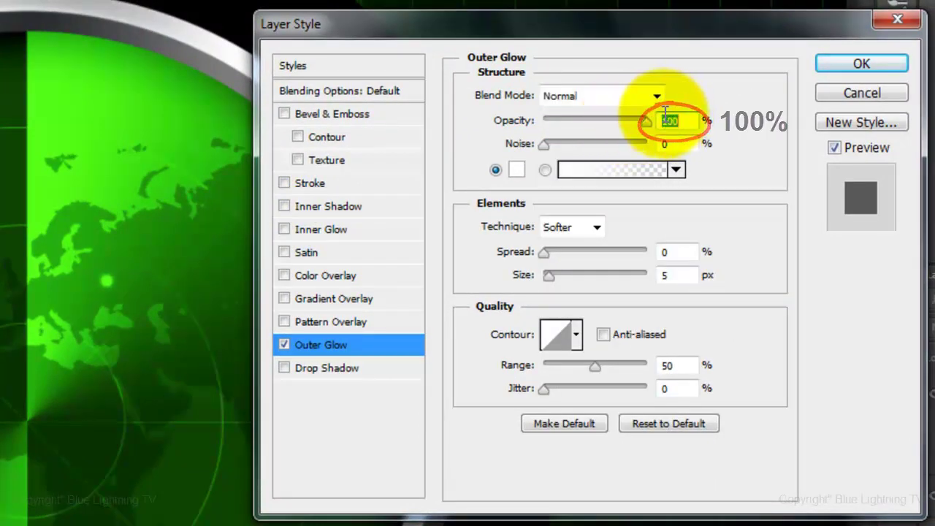
pyautogui.doubleClick(677, 252)
pyautogui.write('1')
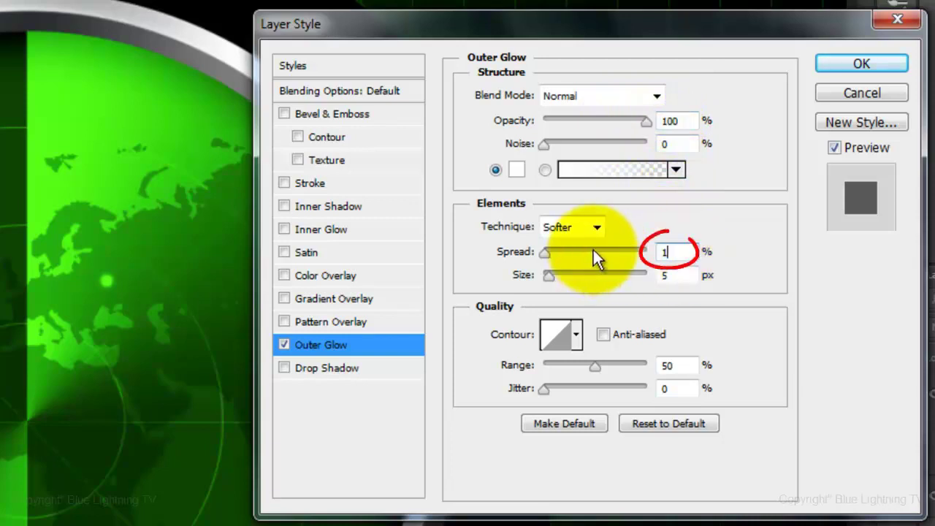
pyautogui.write('5')
pyautogui.doubleClick(668, 275)
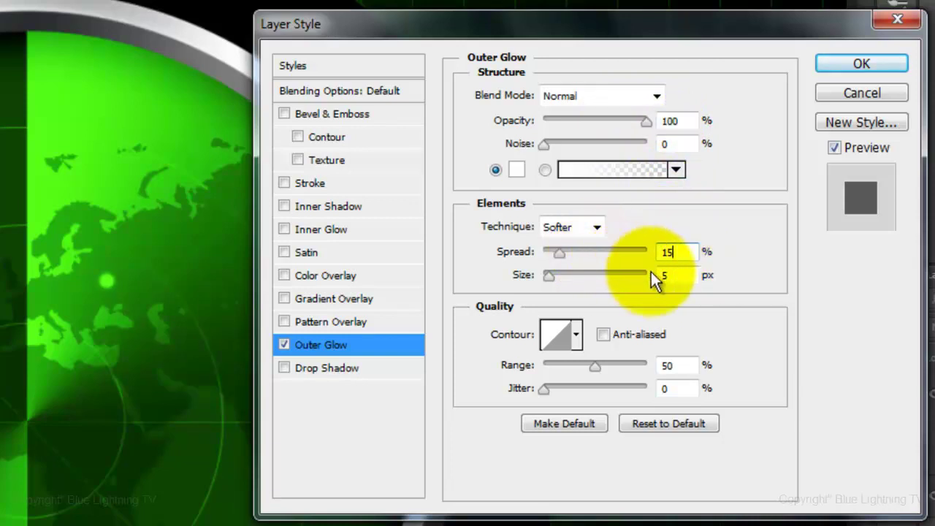
pyautogui.write('20')
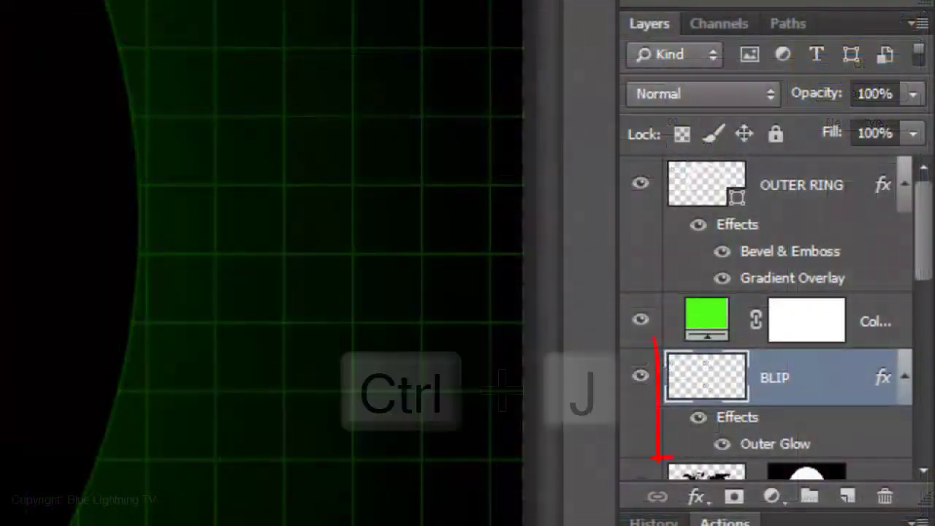
# Duplicate BLIP twice with Ctrl+J, creating BLIP copy and BLIP copy 2
pyautogui.hotkey('ctrl', 'j')
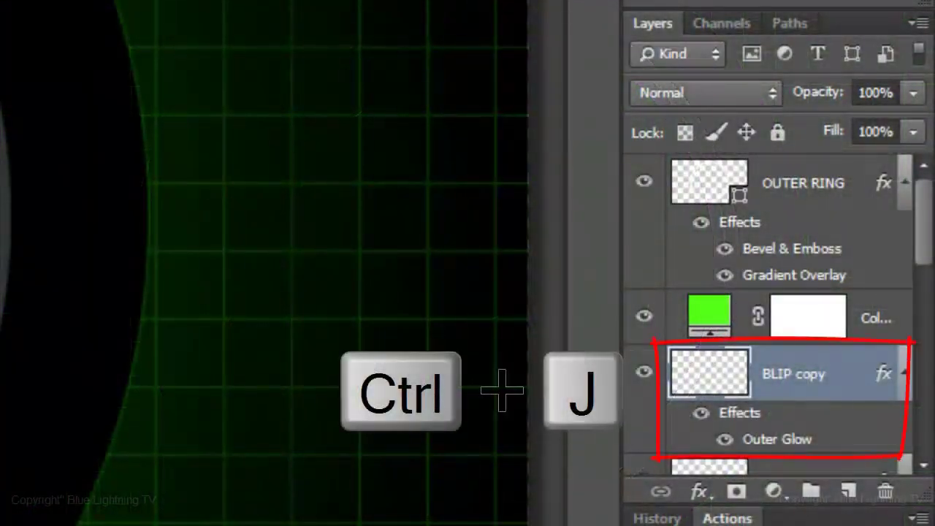
pyautogui.hotkey('ctrl', 'j')
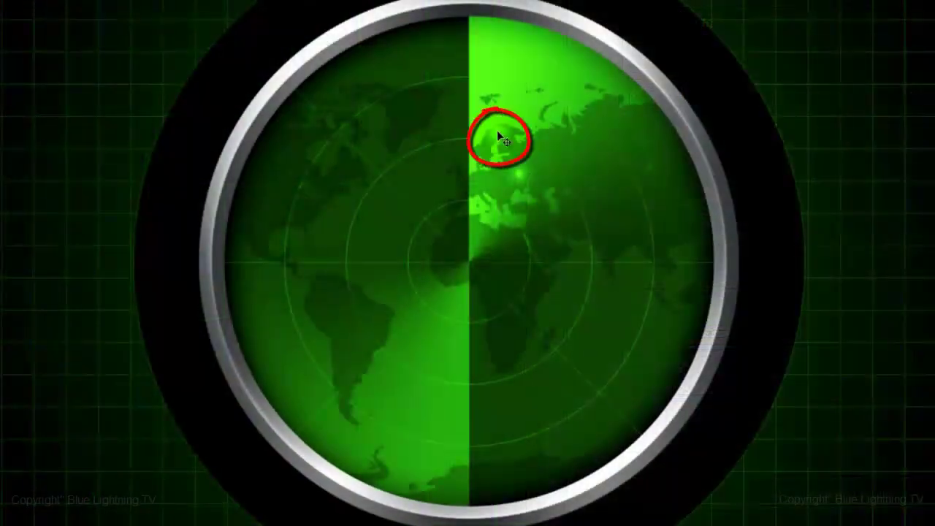